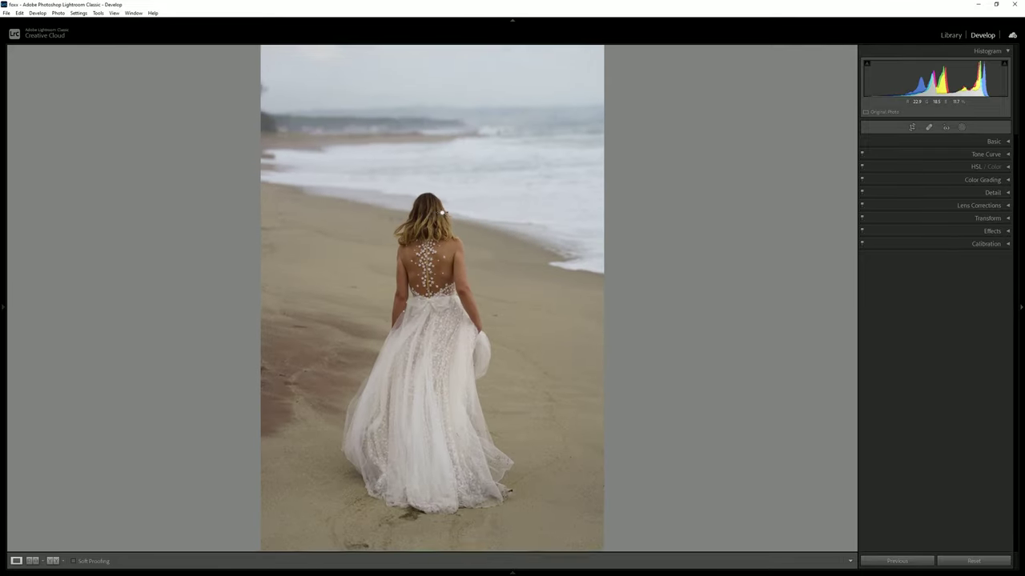
# Enable Remove Chromatic Aberration and lens profile corrections in Lens Corrections.
pyautogui.click(525, 211)
pyautogui.click(525, 211)
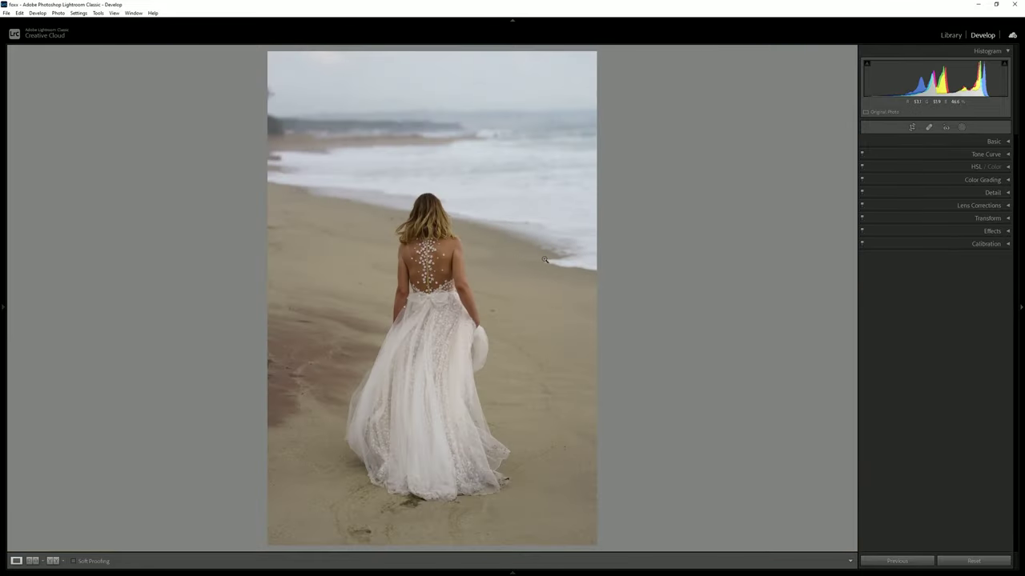
pyautogui.click(978, 206)
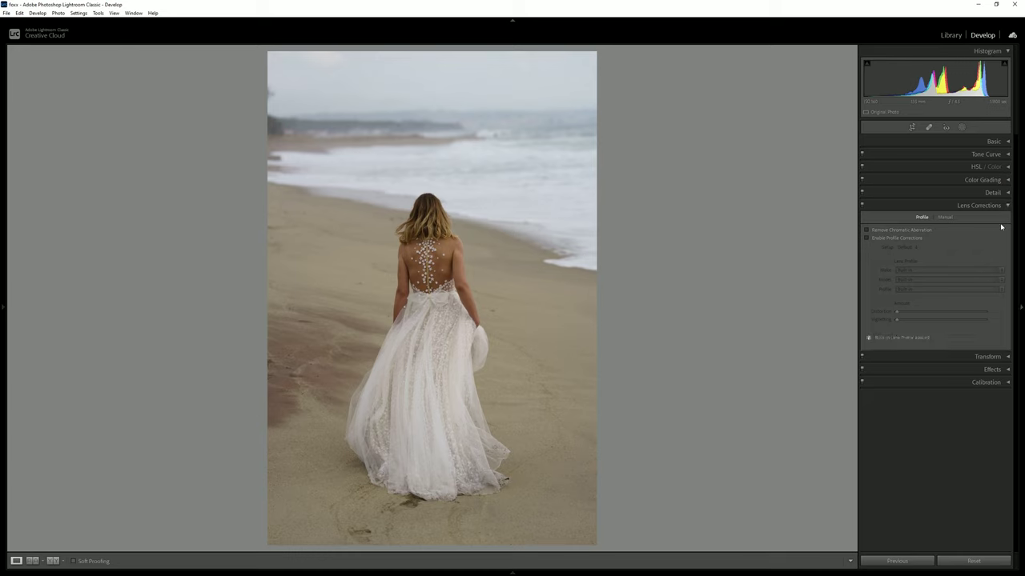
pyautogui.click(905, 229)
pyautogui.click(912, 239)
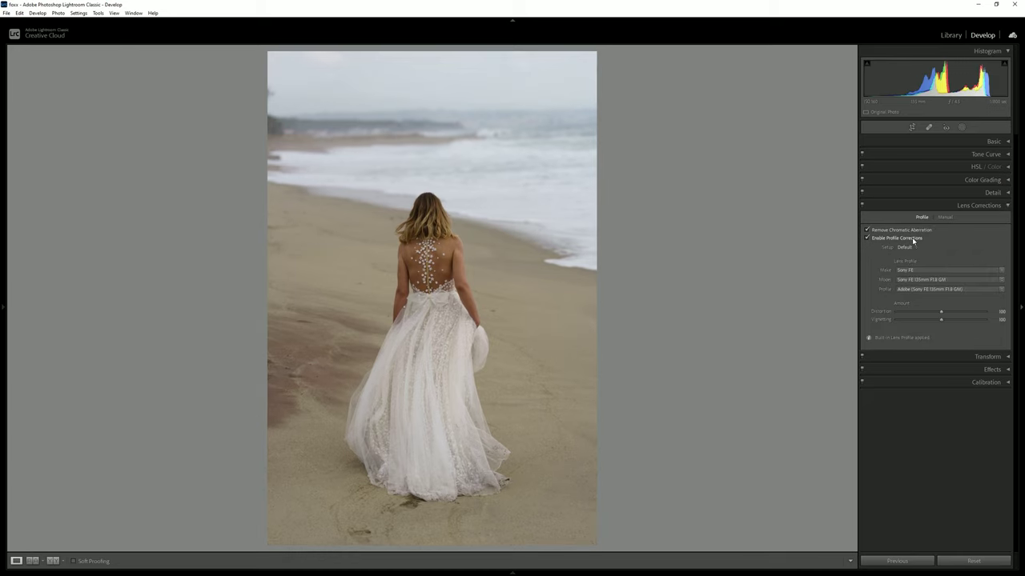
pyautogui.click(976, 206)
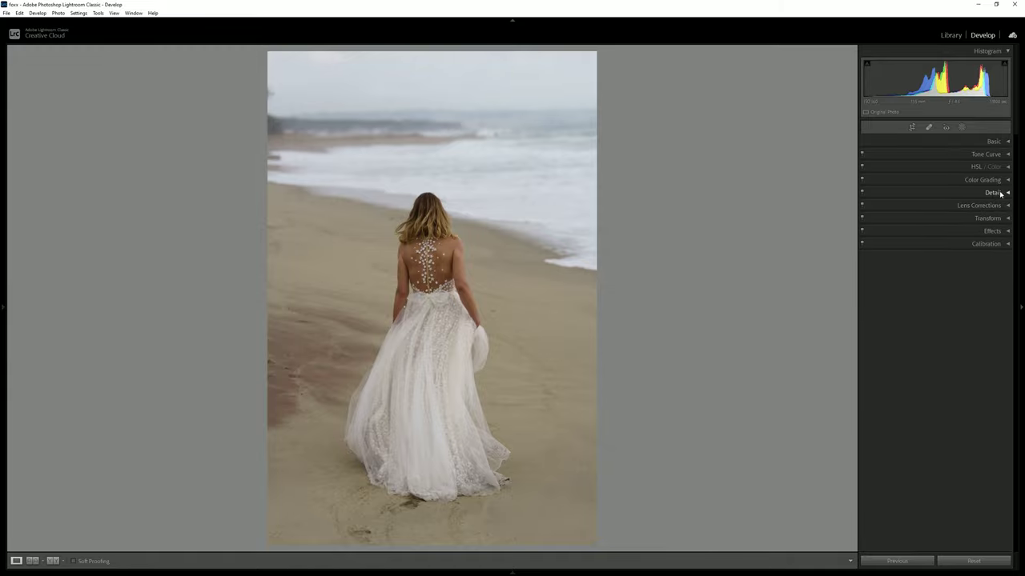
# Raise sharpening Masking and set Luminance noise reduction to 19 in the Detail panel.
pyautogui.click(991, 193)
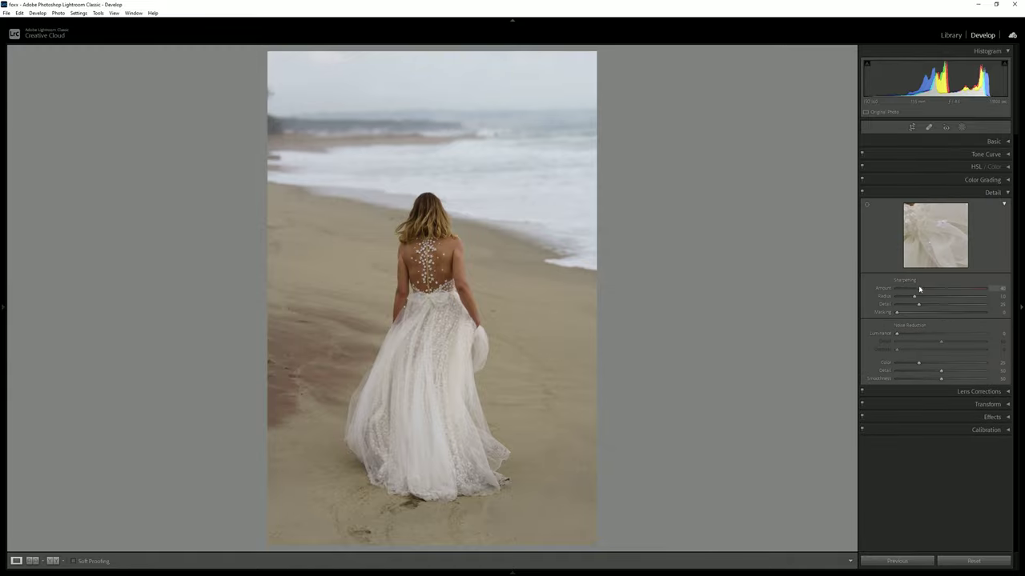
pyautogui.moveTo(901, 313); pyautogui.dragTo(959, 309)
pyautogui.moveTo(903, 334); pyautogui.dragTo(905, 336)
pyautogui.press('z')
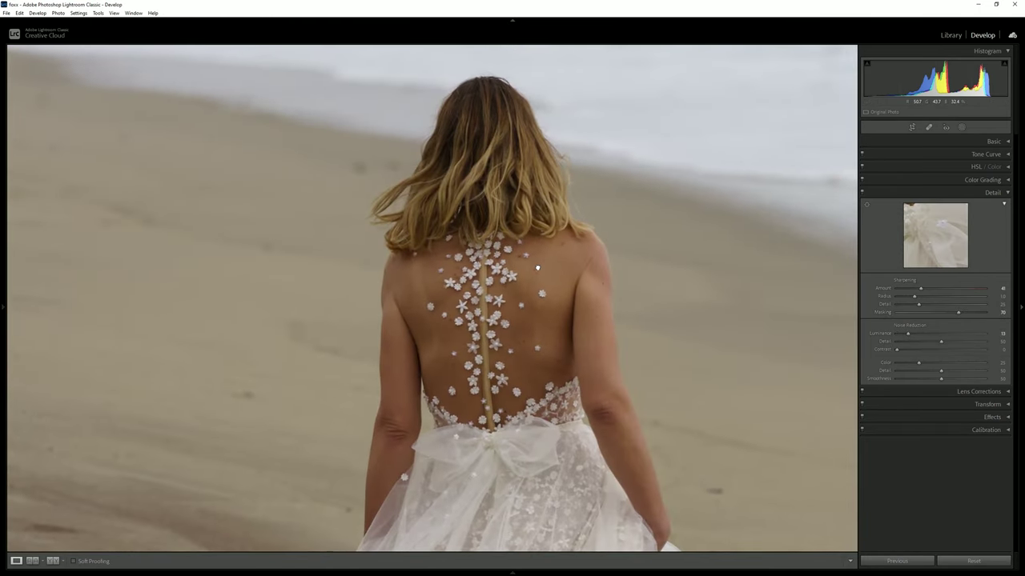
pyautogui.press('z')
pyautogui.moveTo(908, 334); pyautogui.dragTo(914, 333)
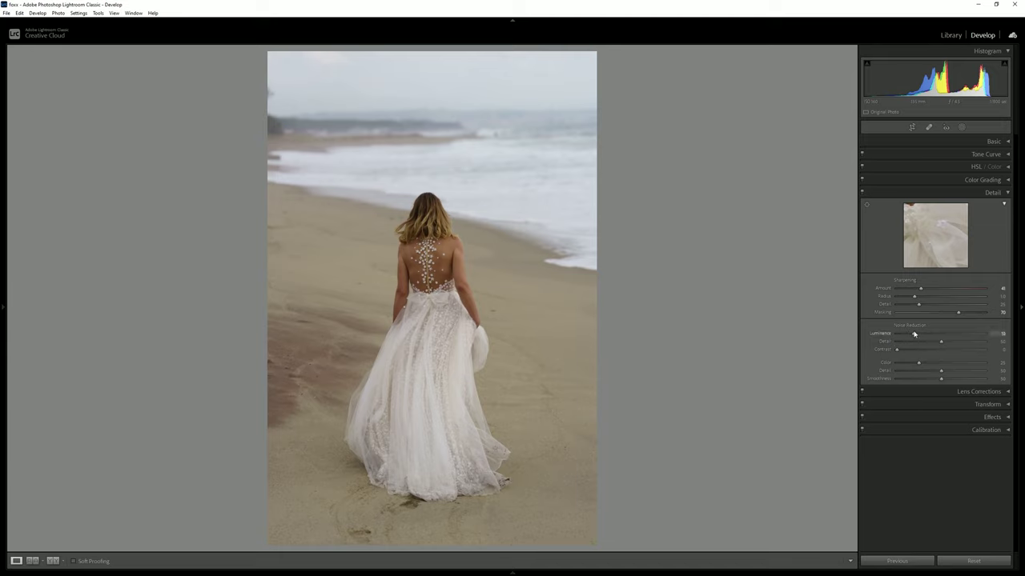
pyautogui.click(1006, 193)
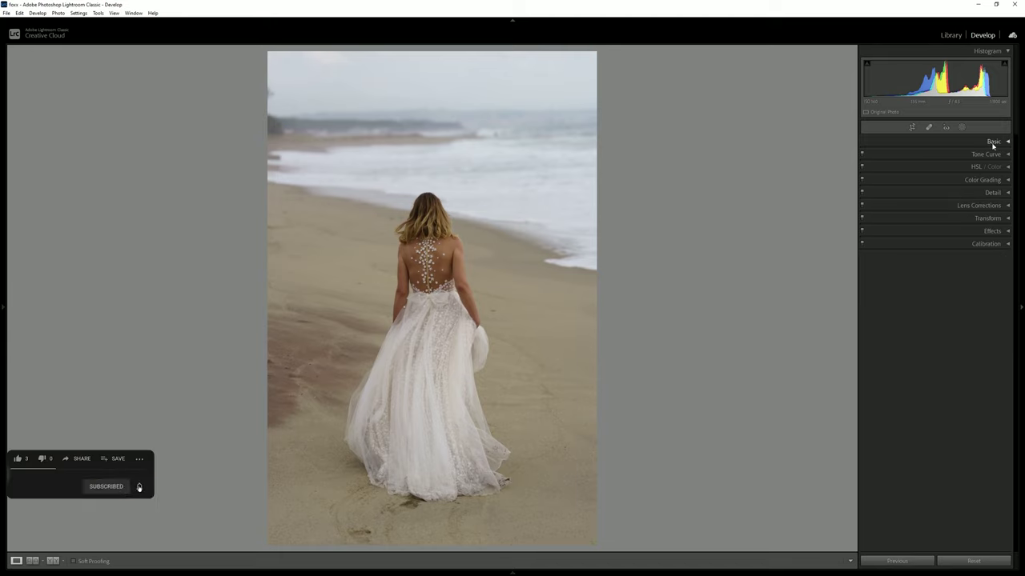
# Warm the white balance Temp, raise Whites and deepen Blacks to about -62.
pyautogui.click(993, 142)
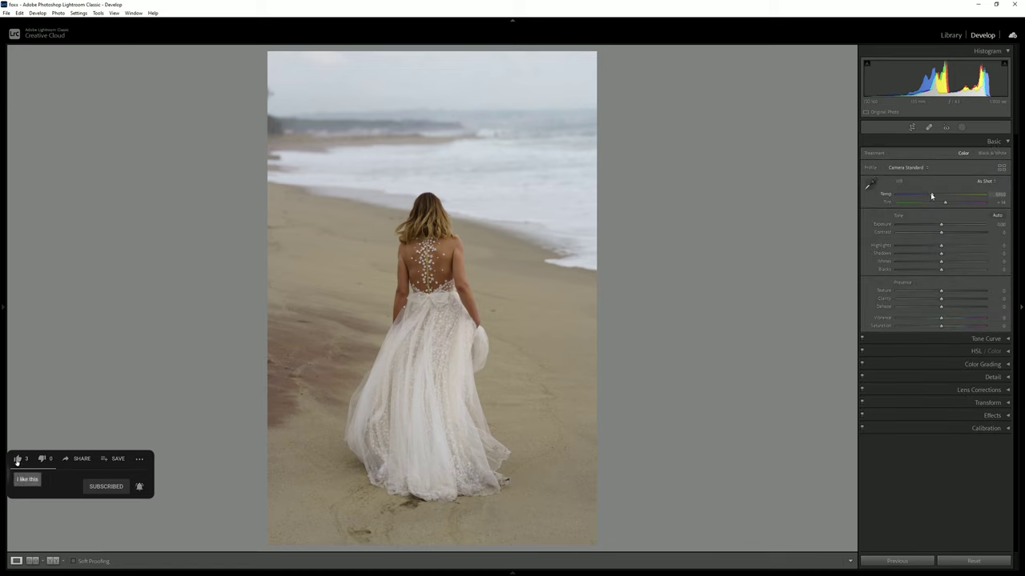
pyautogui.moveTo(931, 196); pyautogui.dragTo(943, 207)
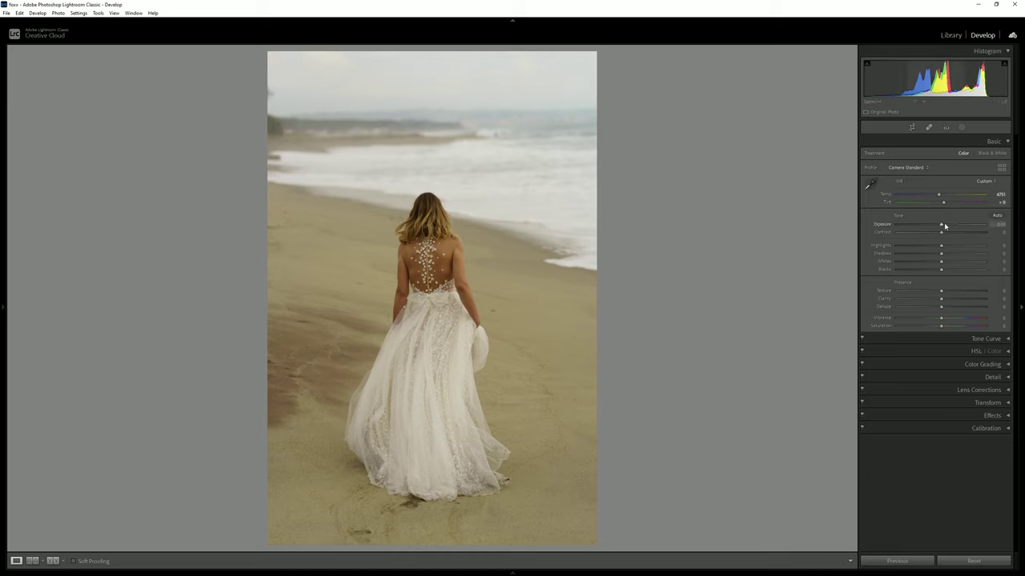
pyautogui.moveTo(940, 269); pyautogui.dragTo(923, 277)
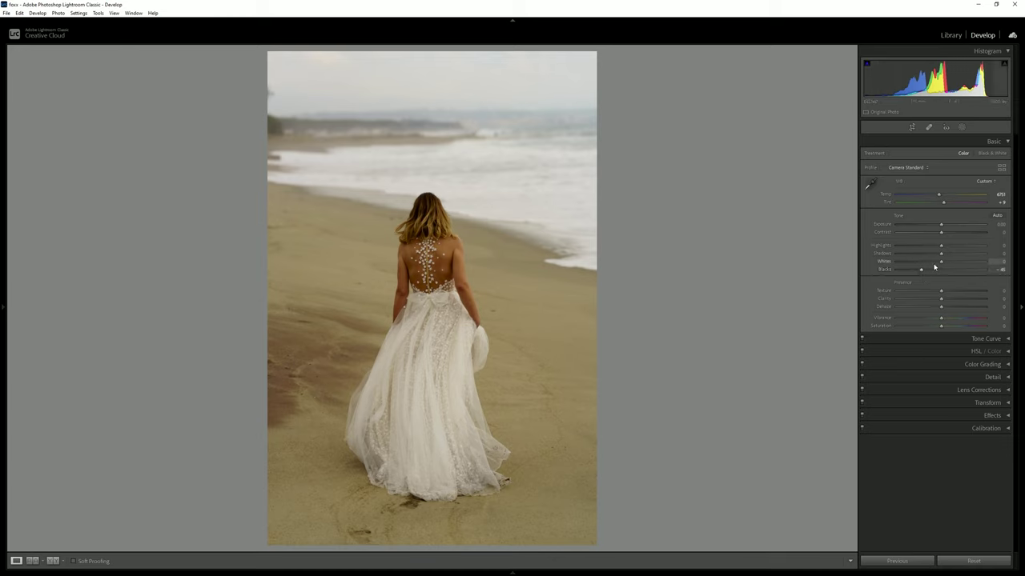
pyautogui.moveTo(942, 265); pyautogui.dragTo(978, 260)
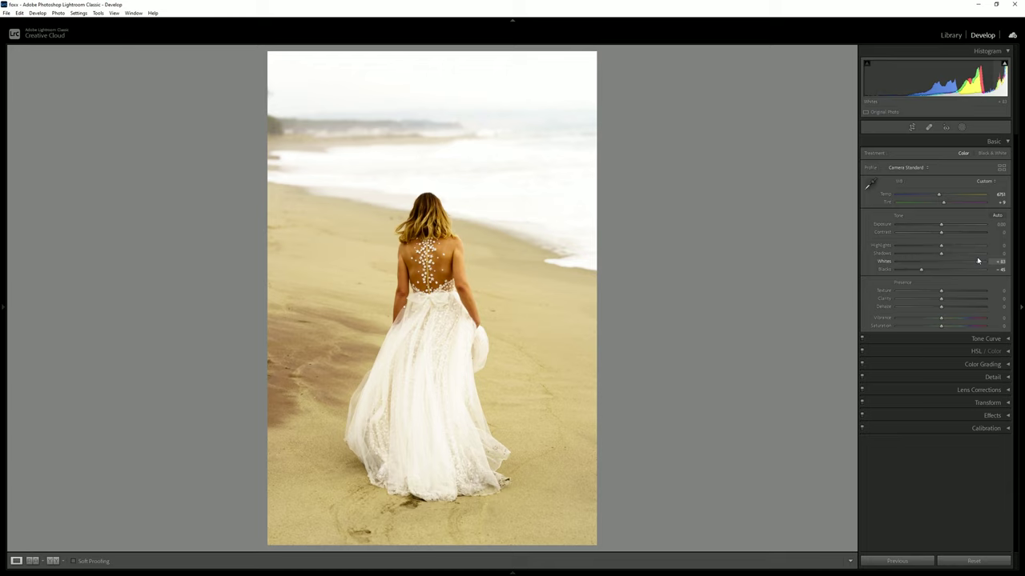
pyautogui.moveTo(920, 271); pyautogui.dragTo(913, 276)
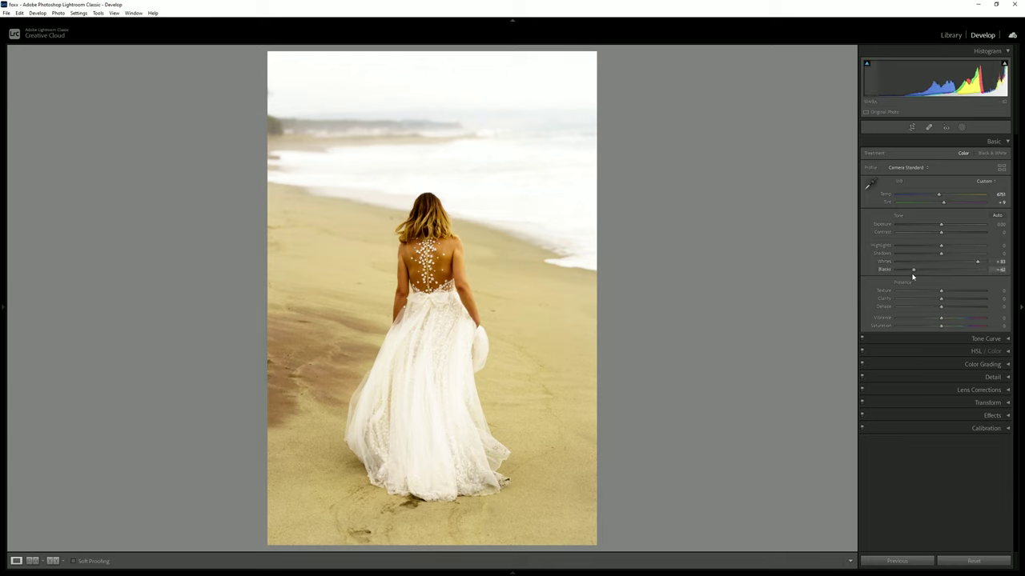
# Lower Highlights to about -51, lift Shadows, set Vibrance +3 and Saturation -10.
pyautogui.moveTo(941, 245); pyautogui.dragTo(921, 246)
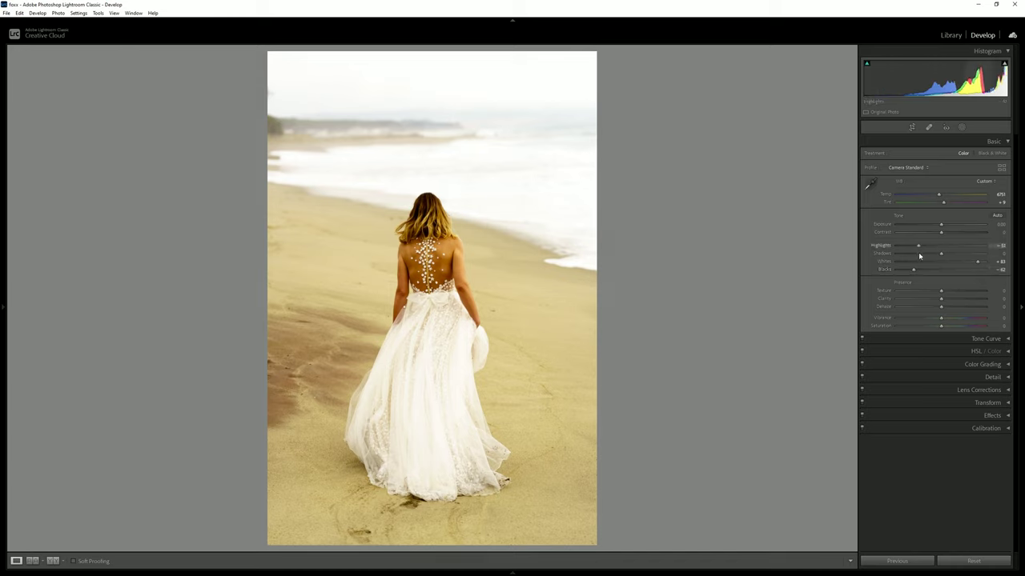
pyautogui.moveTo(941, 258); pyautogui.dragTo(955, 256)
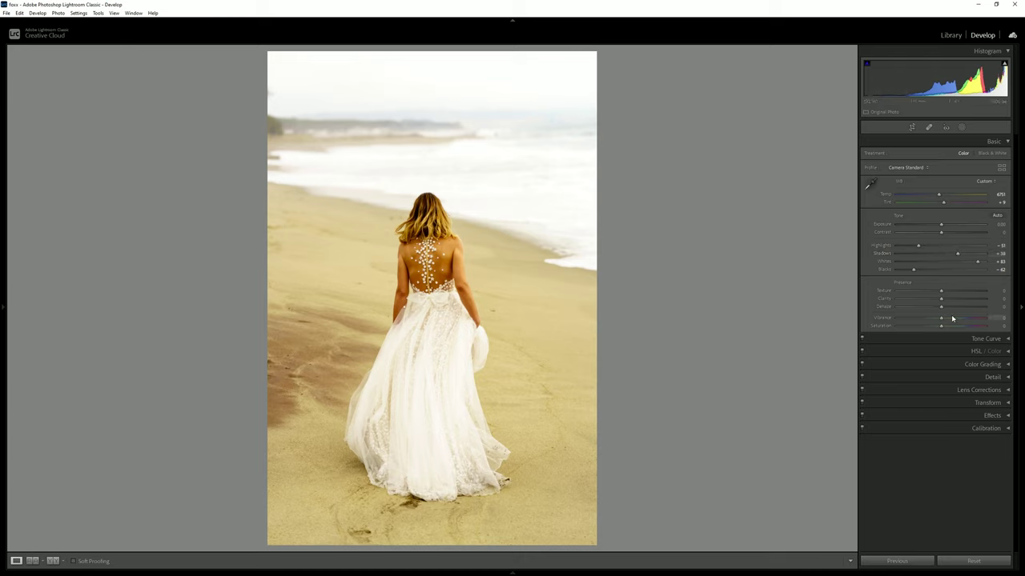
pyautogui.moveTo(940, 320); pyautogui.dragTo(944, 322)
pyautogui.moveTo(940, 326); pyautogui.dragTo(937, 331)
# Lift the Shadows, Darks and Lights sliders of the region tone curve for a faded look.
pyautogui.click(439, 244)
pyautogui.click(658, 231)
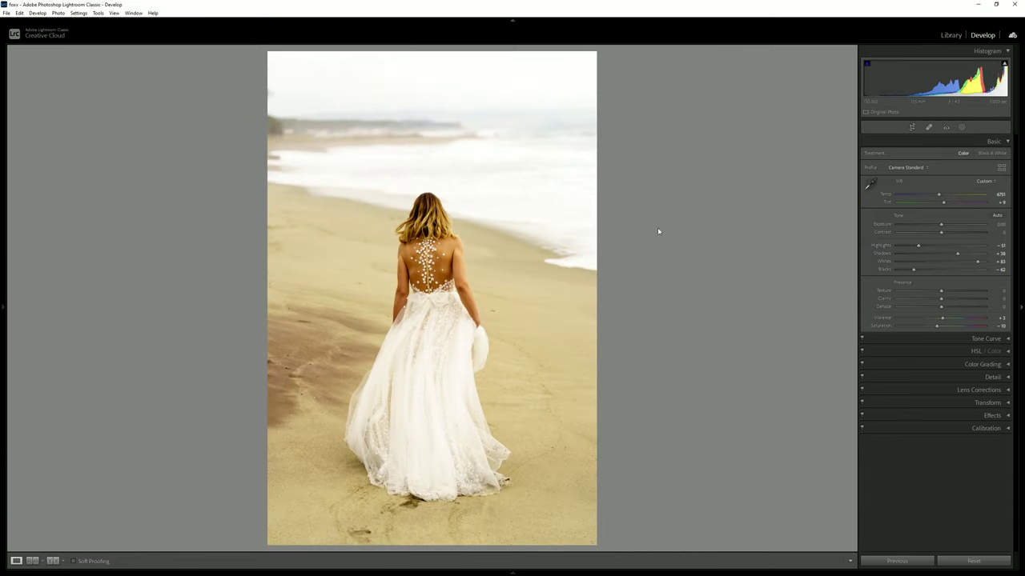
pyautogui.click(994, 141)
pyautogui.click(993, 154)
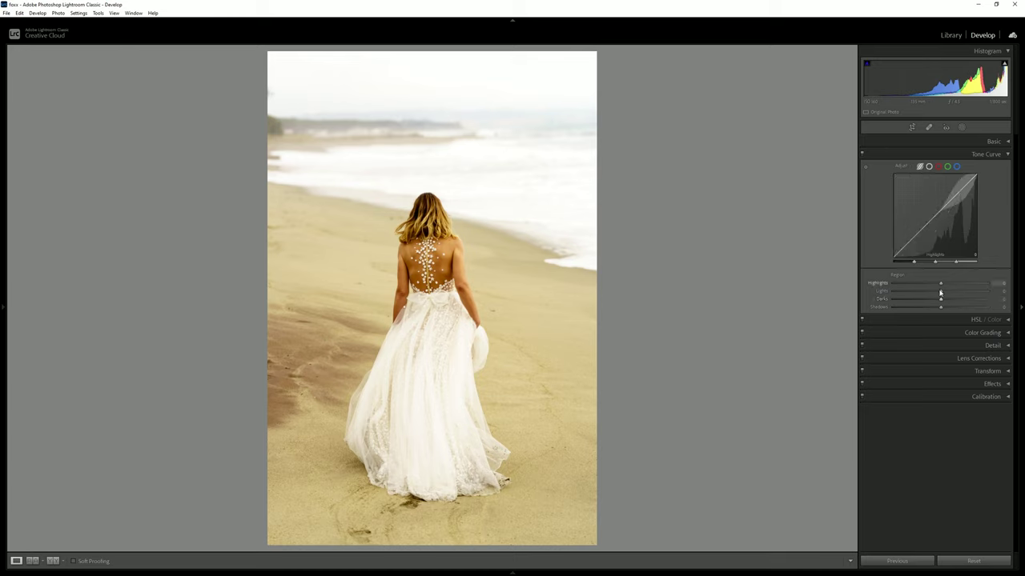
pyautogui.moveTo(940, 308); pyautogui.dragTo(961, 306)
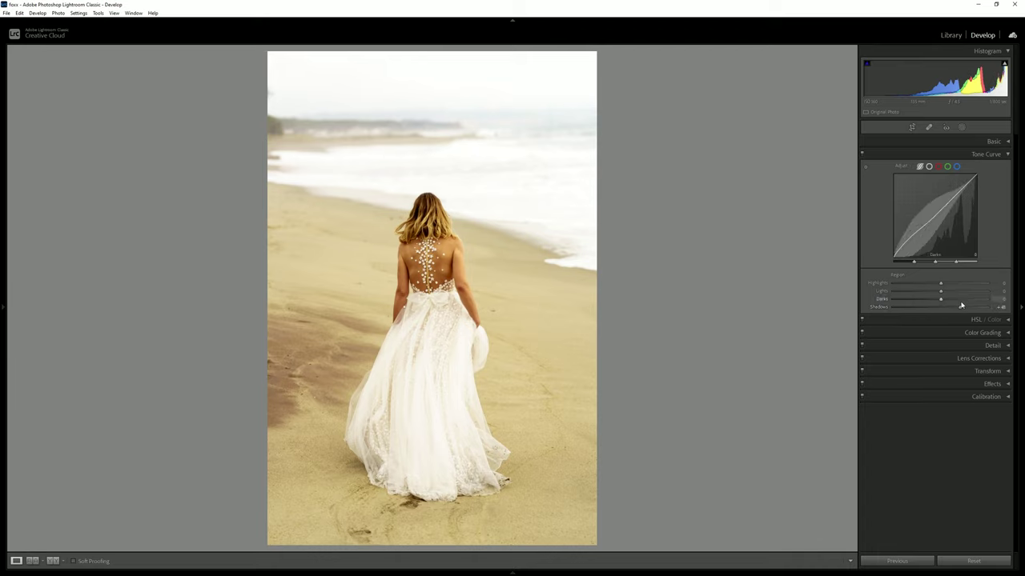
pyautogui.moveTo(941, 299)
pyautogui.mouseDown()
pyautogui.moveTo(918, 302)
pyautogui.moveTo(965, 302)
pyautogui.moveTo(951, 303)
pyautogui.mouseUp()
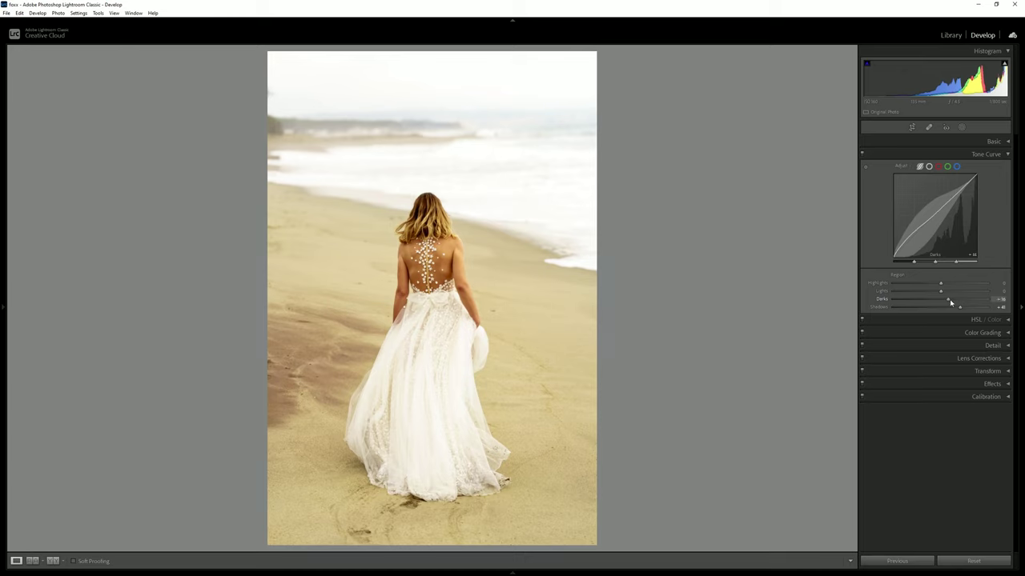
pyautogui.moveTo(938, 291); pyautogui.dragTo(942, 286)
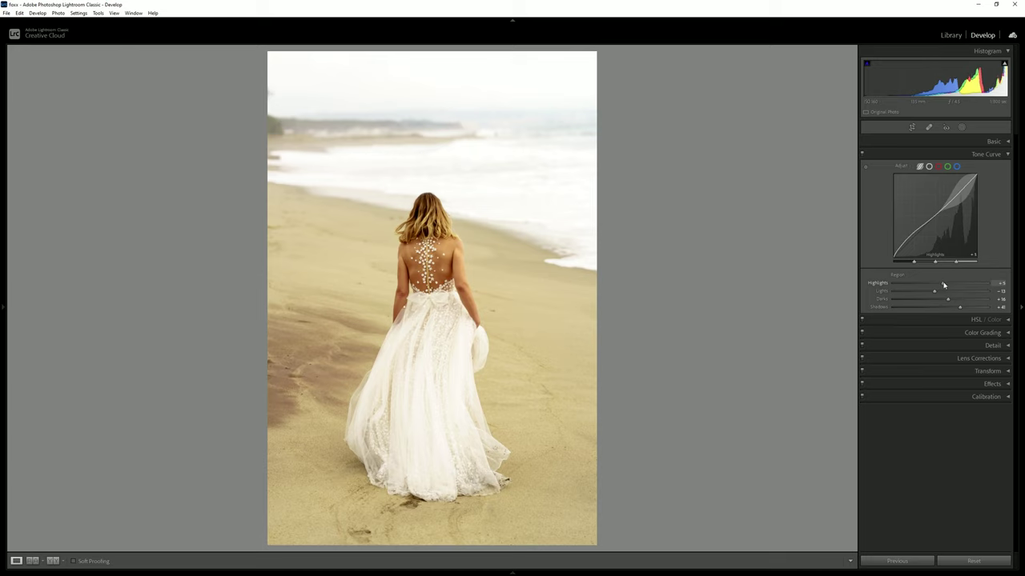
pyautogui.click(933, 153)
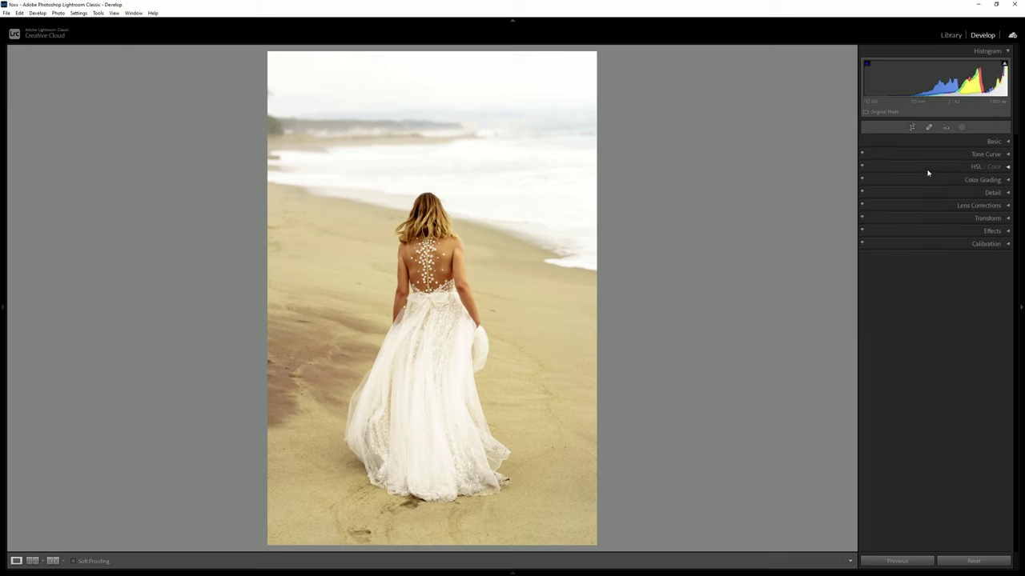
# In HSL Hue, shift Orange slightly, Red toward orange and Yellow to -37.
pyautogui.click(930, 166)
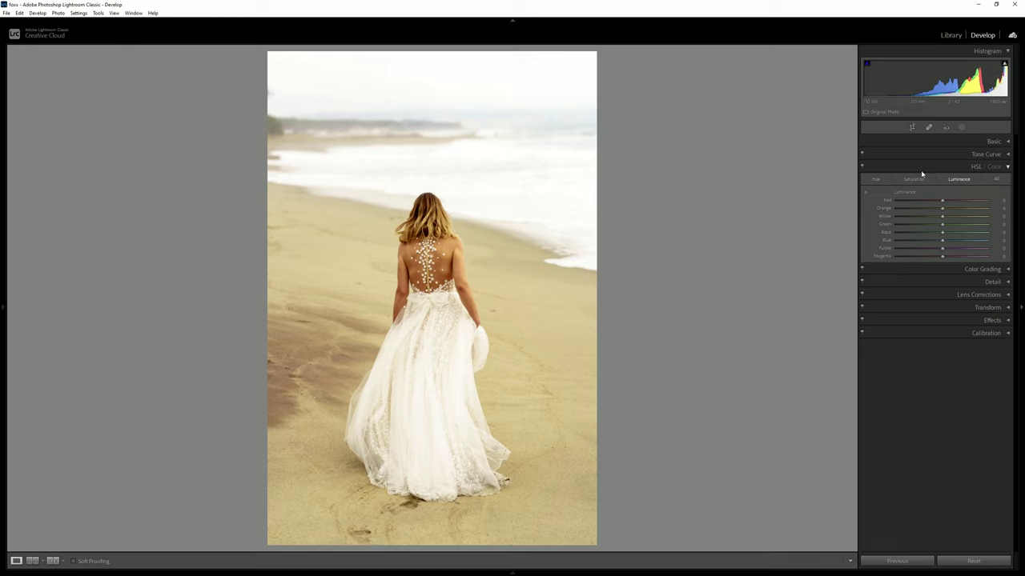
pyautogui.click(876, 178)
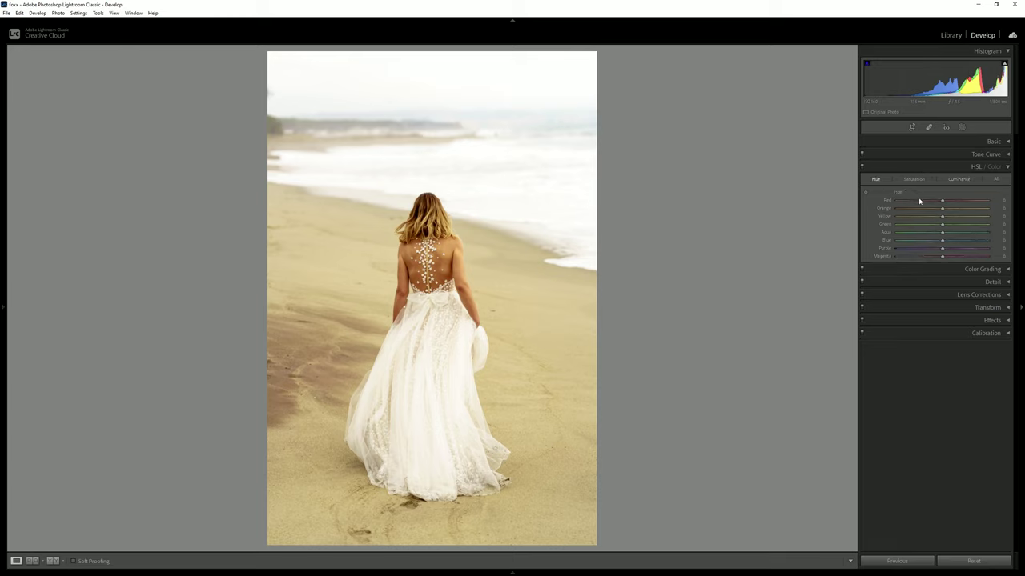
pyautogui.moveTo(942, 212); pyautogui.dragTo(943, 212)
pyautogui.moveTo(942, 200)
pyautogui.mouseDown()
pyautogui.moveTo(969, 197)
pyautogui.moveTo(954, 192)
pyautogui.mouseUp()
pyautogui.moveTo(942, 216)
pyautogui.mouseDown()
pyautogui.moveTo(966, 215)
pyautogui.moveTo(923, 225)
pyautogui.mouseUp()
# In HSL Saturation, strongly desaturate Yellow, Green to about -42 and Orange to about -20.
pyautogui.click(914, 179)
pyautogui.moveTo(942, 216); pyautogui.dragTo(906, 225)
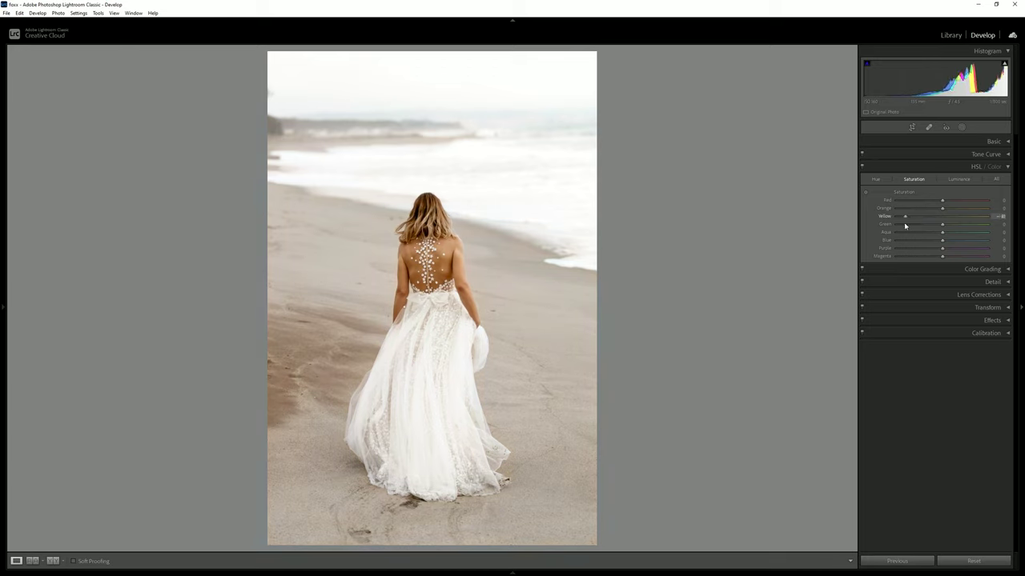
pyautogui.moveTo(940, 231); pyautogui.dragTo(918, 235)
pyautogui.moveTo(942, 211); pyautogui.dragTo(932, 213)
pyautogui.click(421, 252)
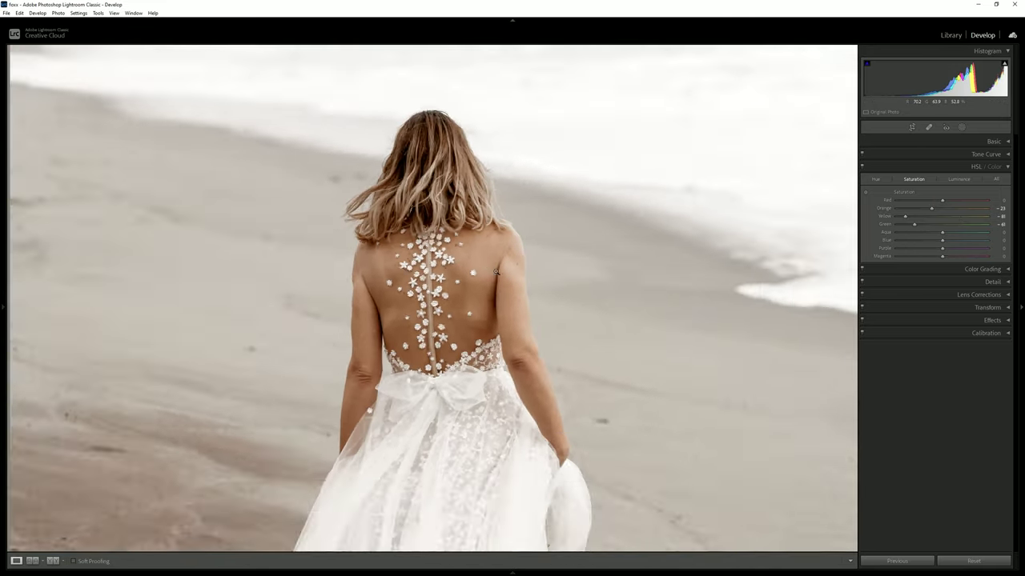
pyautogui.click(496, 272)
# In HSL Luminance, raise Red to +37 and darken Yellow to -34 and Green to -14.
pyautogui.click(964, 179)
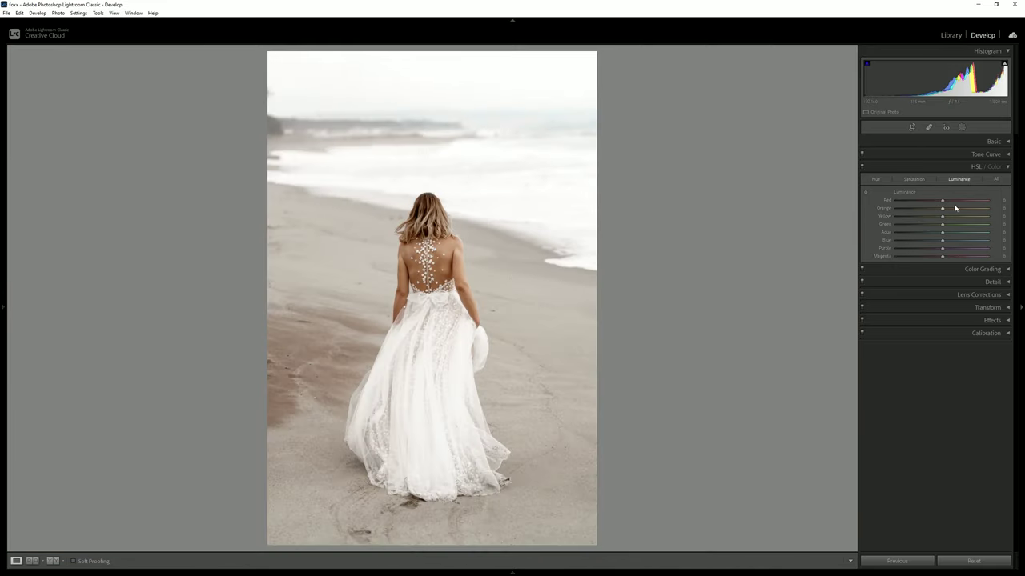
pyautogui.moveTo(942, 202); pyautogui.dragTo(926, 202)
pyautogui.moveTo(957, 198)
pyautogui.mouseDown()
pyautogui.moveTo(943, 208)
pyautogui.moveTo(950, 204)
pyautogui.mouseUp()
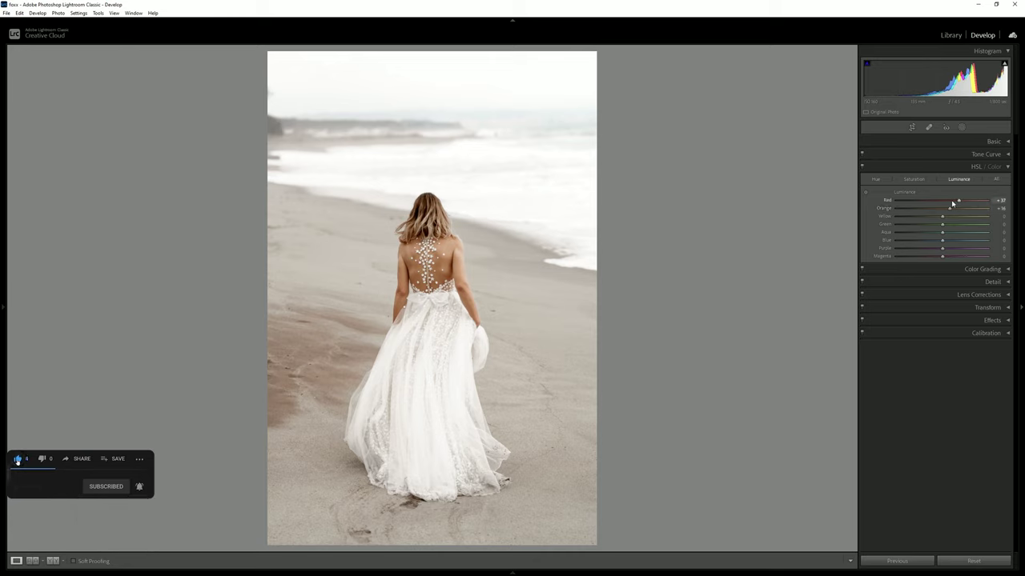
pyautogui.moveTo(942, 216); pyautogui.dragTo(930, 226)
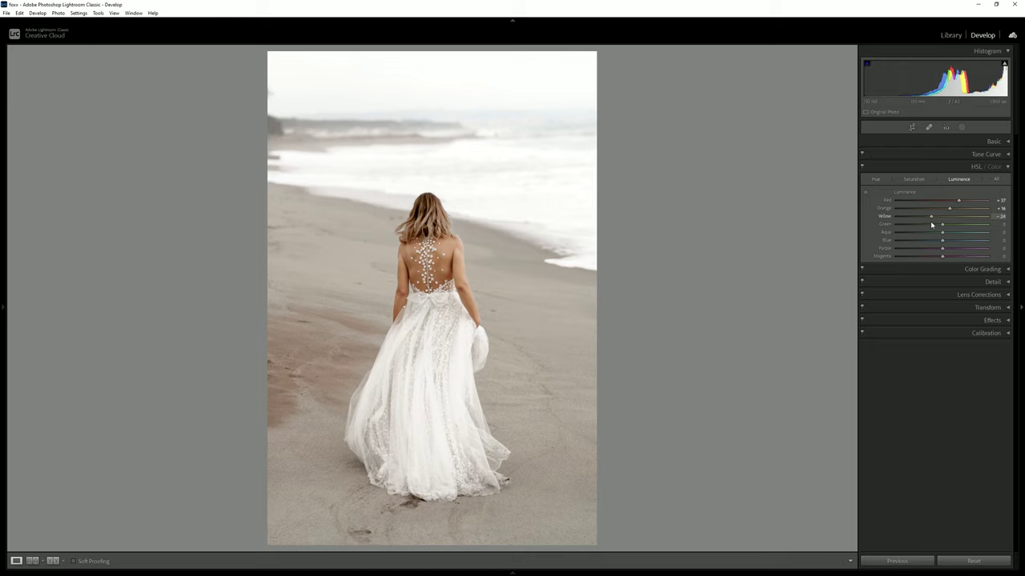
pyautogui.moveTo(930, 225); pyautogui.dragTo(937, 230)
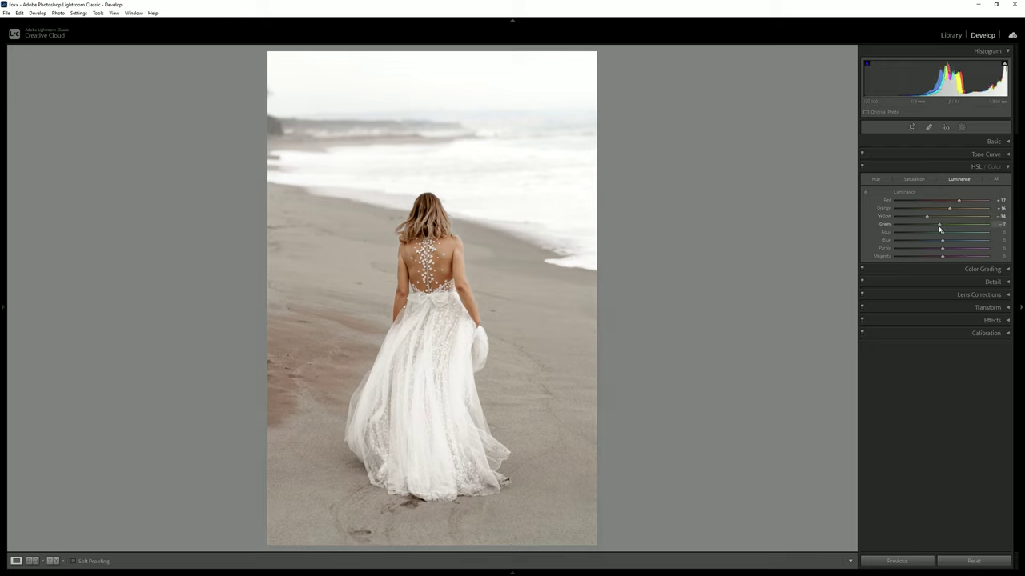
pyautogui.moveTo(935, 231); pyautogui.dragTo(937, 231)
# Compare before and after side by side, then return to Loupe and collapse HSL.
pyautogui.click(440, 238)
pyautogui.click(110, 485)
pyautogui.click(53, 560)
pyautogui.click(16, 561)
pyautogui.click(421, 244)
pyautogui.click(472, 262)
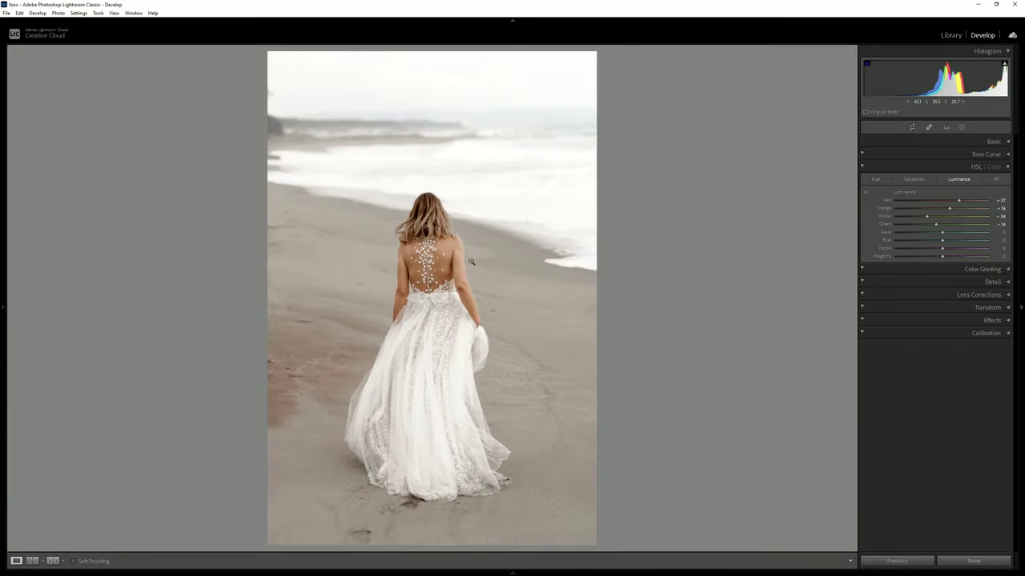
pyautogui.click(1007, 168)
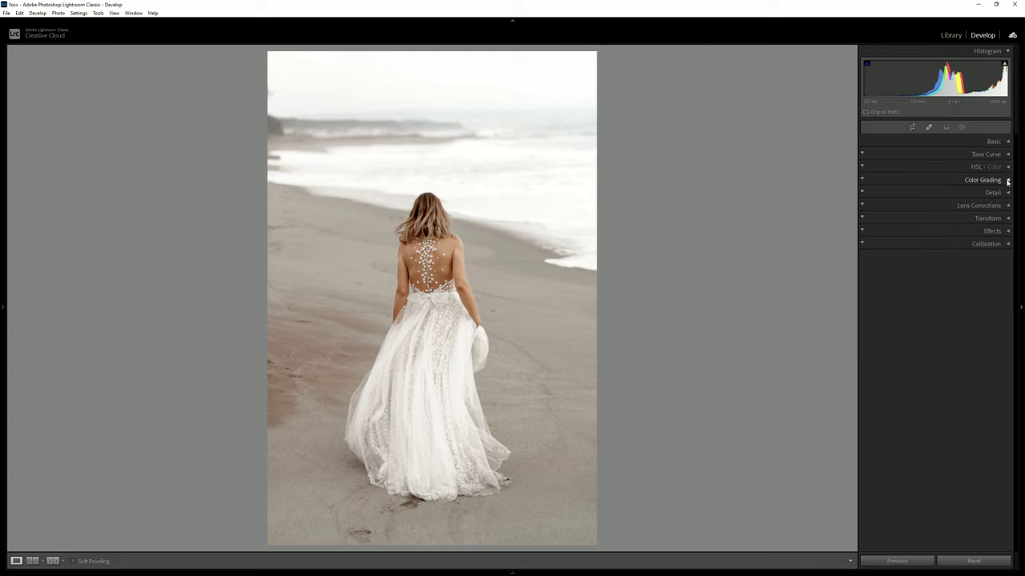
# Tint the Color Grading shadows toward magenta with saturation 10.
pyautogui.click(1007, 180)
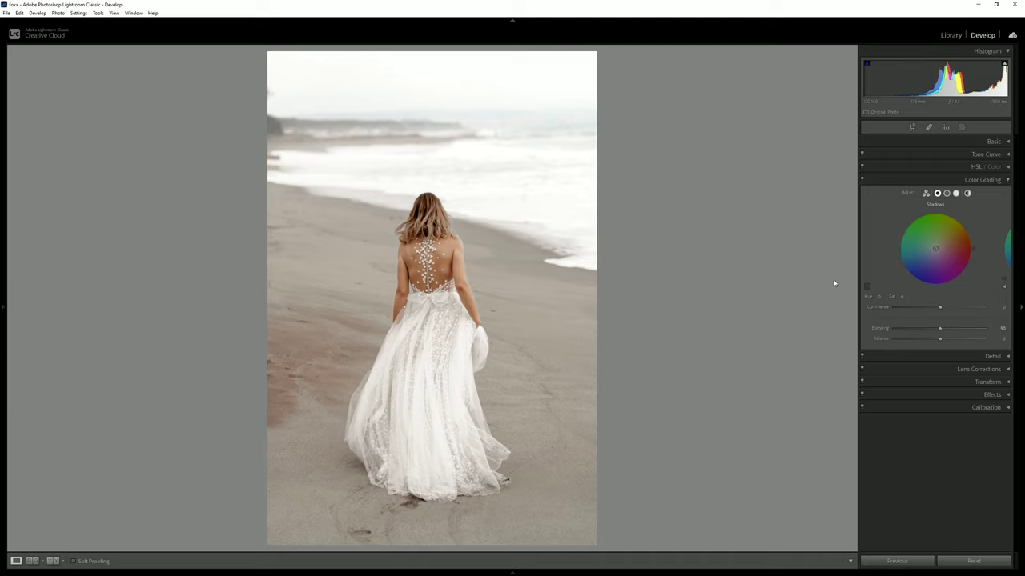
pyautogui.moveTo(902, 297); pyautogui.dragTo(909, 297)
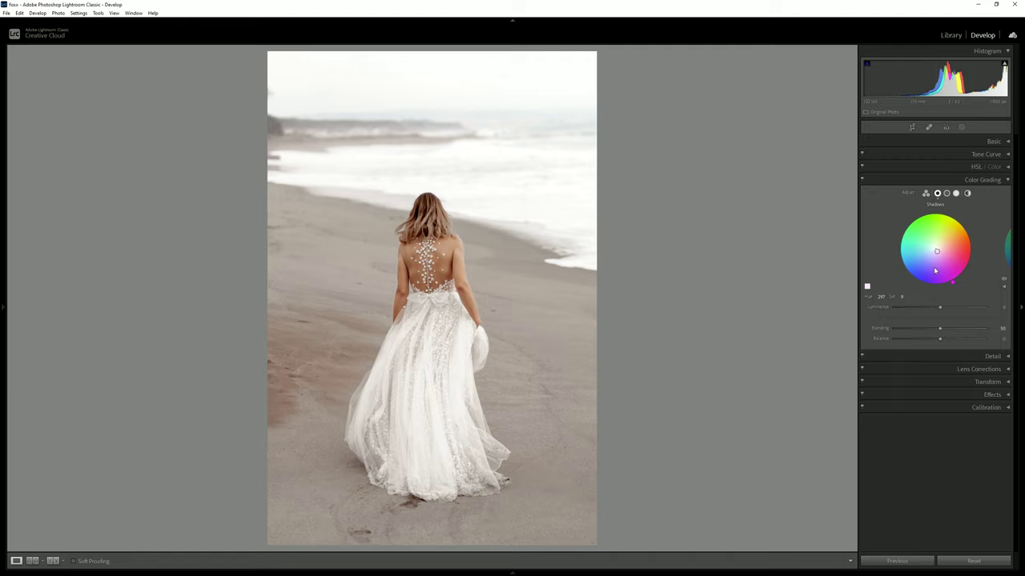
pyautogui.click(903, 297)
pyautogui.write('10')
pyautogui.press('Return')
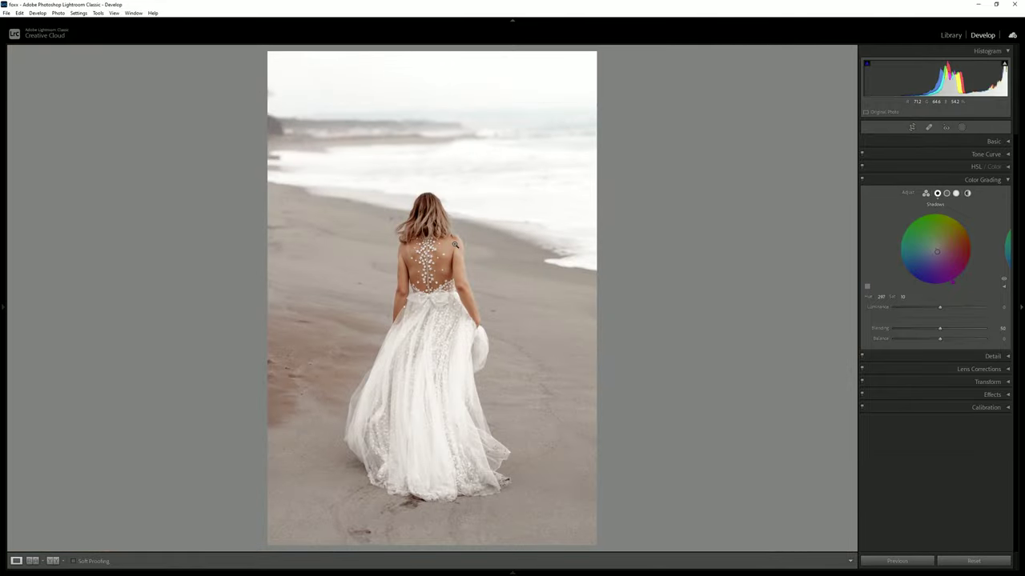
# Warm the midtones with a slight yellow tint at saturation 17.
pyautogui.click(946, 194)
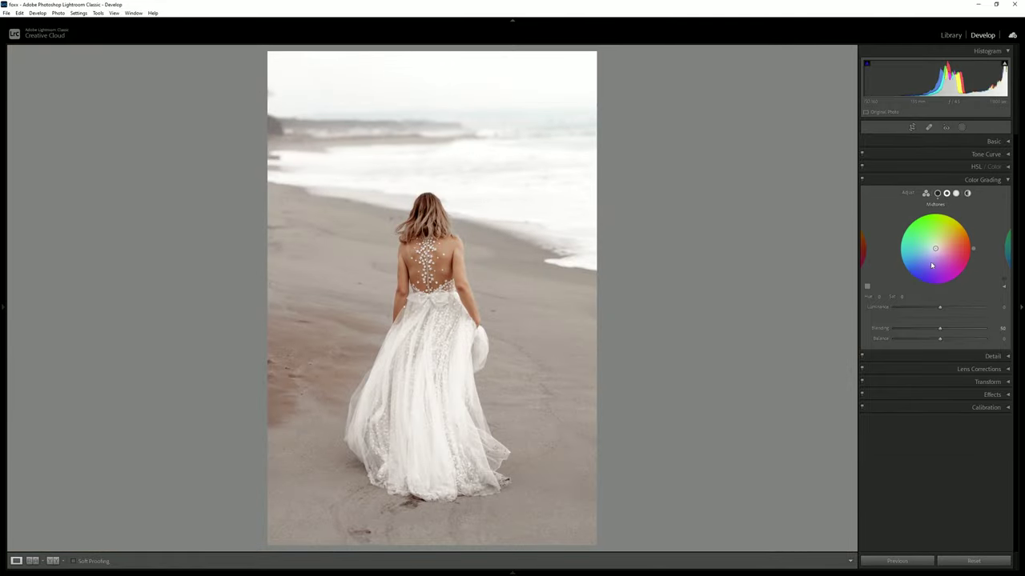
pyautogui.moveTo(938, 250); pyautogui.dragTo(938, 241)
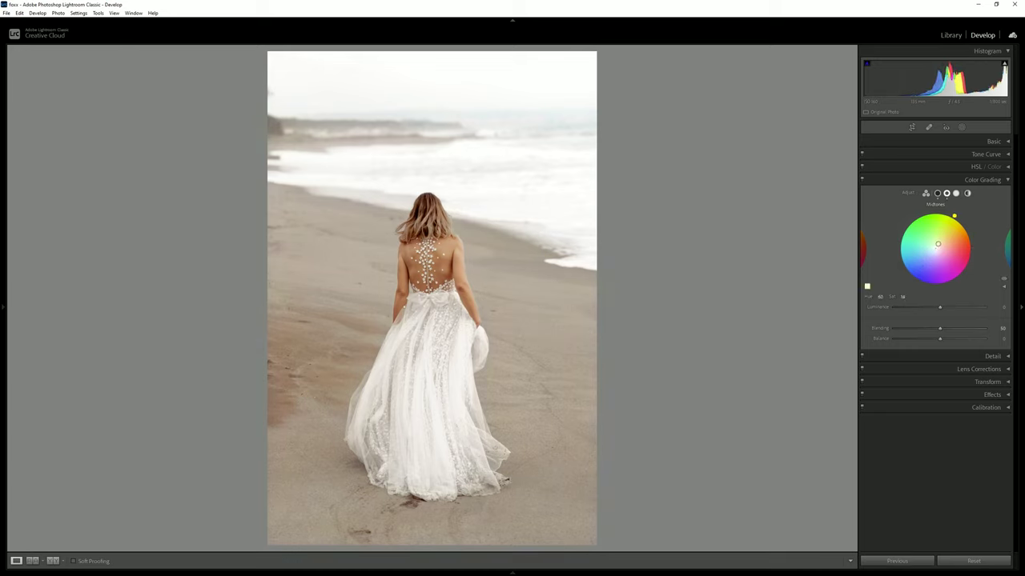
pyautogui.moveTo(939, 242); pyautogui.dragTo(937, 246)
pyautogui.moveTo(938, 245); pyautogui.dragTo(941, 242)
pyautogui.moveTo(940, 242); pyautogui.dragTo(939, 241)
pyautogui.moveTo(940, 244); pyautogui.dragTo(939, 243)
pyautogui.press('z')
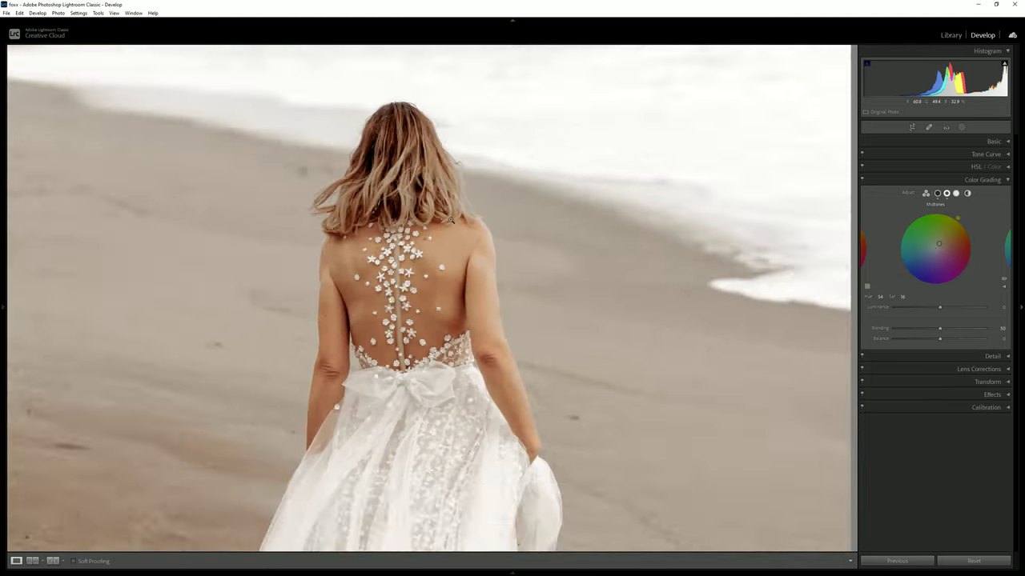
pyautogui.press('z')
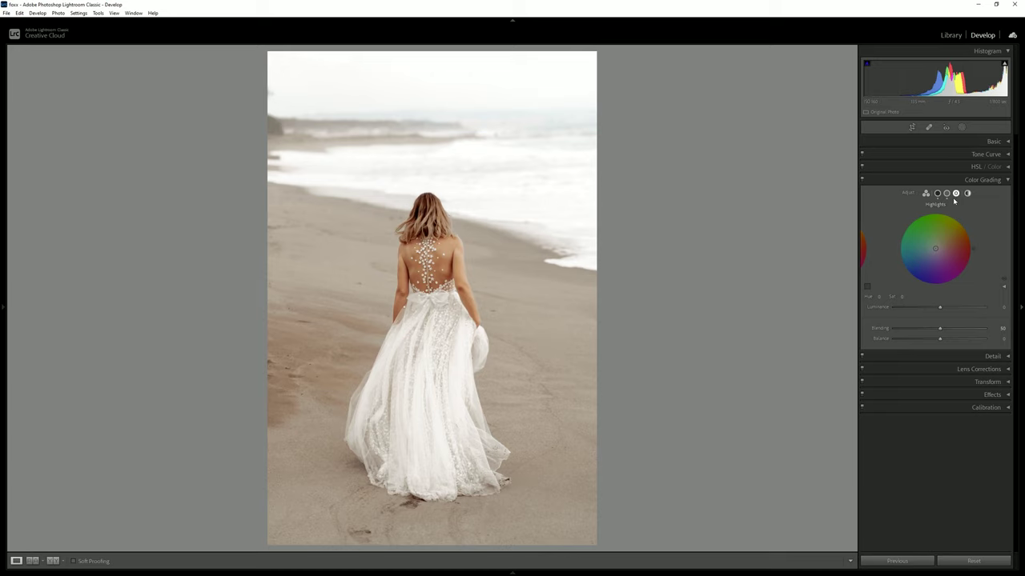
# Warm the highlights toward yellow at about hue 47, saturation 18.
pyautogui.click(956, 194)
pyautogui.click(936, 247)
pyautogui.moveTo(935, 248); pyautogui.dragTo(940, 242)
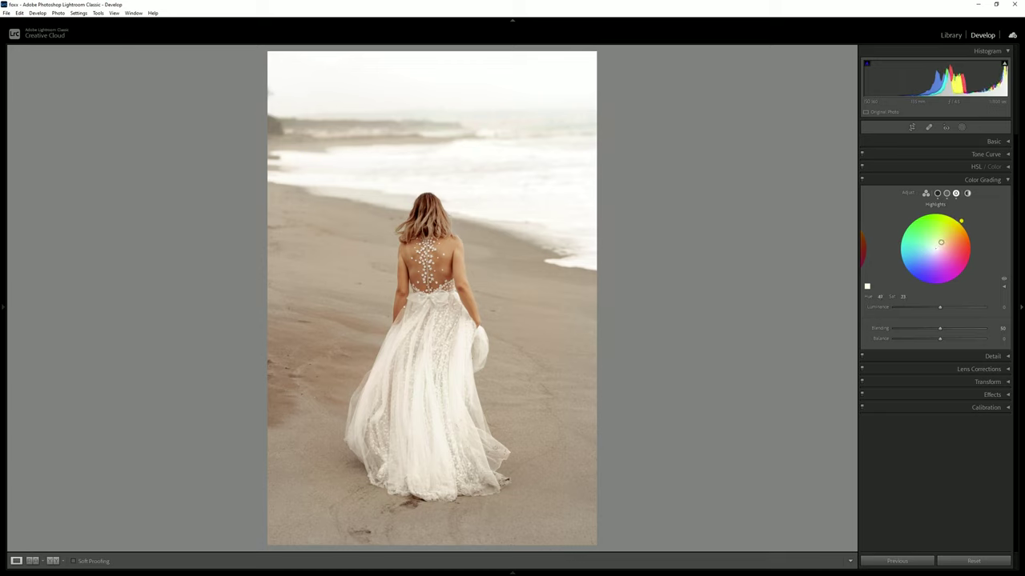
pyautogui.moveTo(941, 242); pyautogui.dragTo(942, 240)
pyautogui.moveTo(481, 249); pyautogui.dragTo(471, 245)
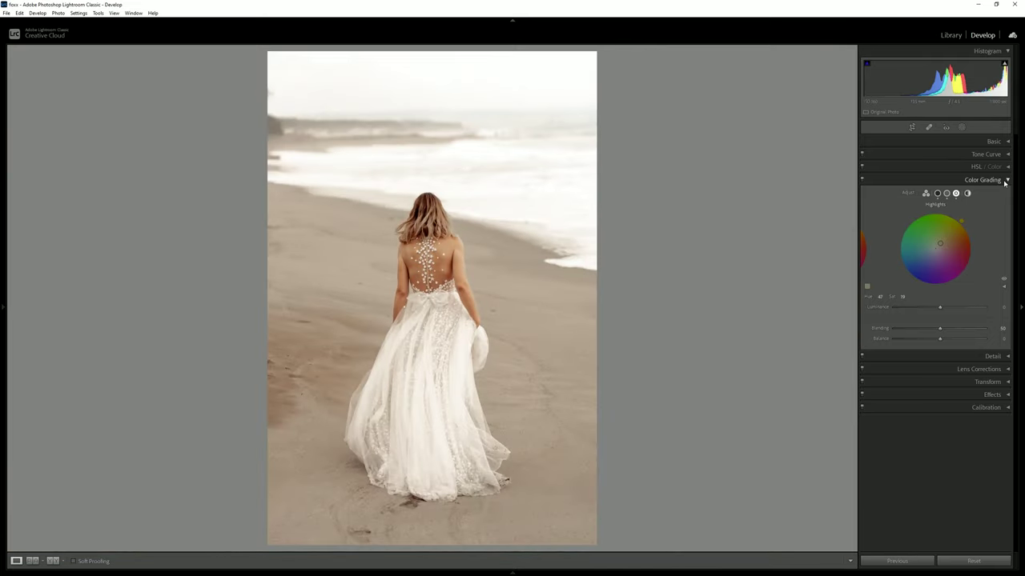
pyautogui.click(1005, 180)
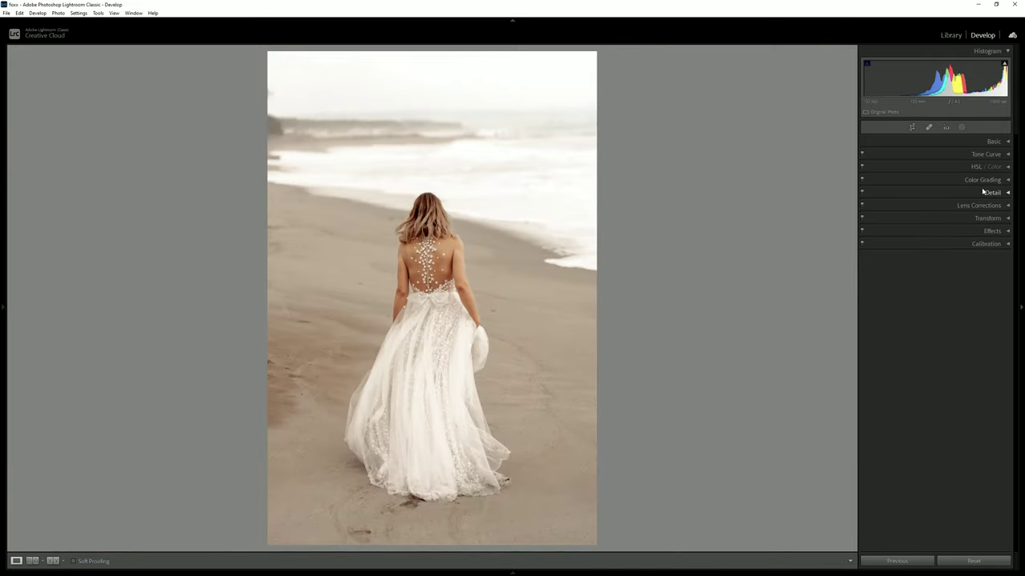
# In Calibration, lower Red Primary saturation, nudge Green hue up, and set Blue hue +2, saturation +4.
pyautogui.click(989, 245)
pyautogui.moveTo(943, 281); pyautogui.dragTo(952, 279)
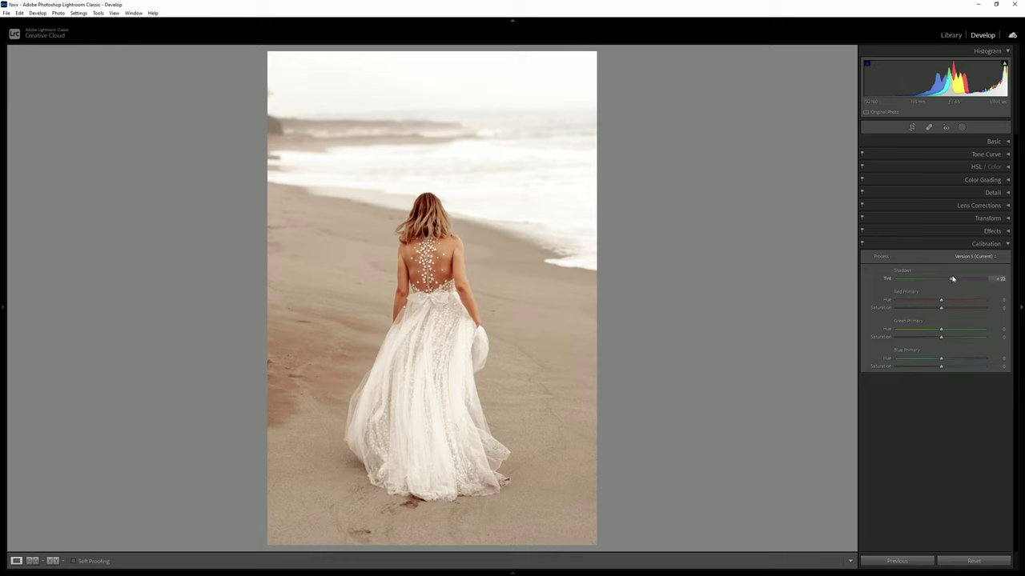
pyautogui.moveTo(952, 278); pyautogui.dragTo(943, 284)
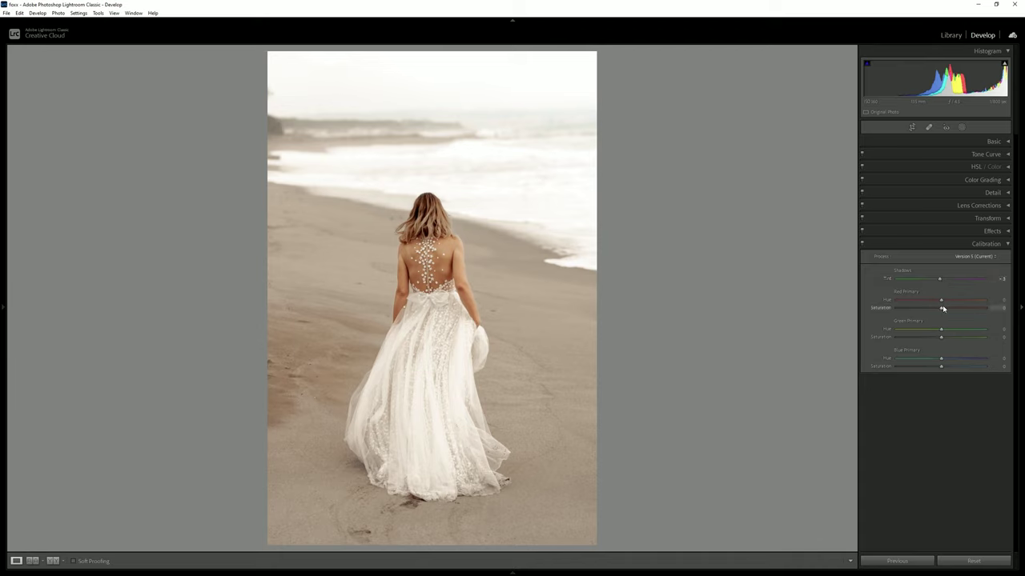
pyautogui.moveTo(941, 300); pyautogui.dragTo(934, 315)
pyautogui.moveTo(941, 330); pyautogui.dragTo(942, 327)
pyautogui.moveTo(941, 362); pyautogui.dragTo(942, 362)
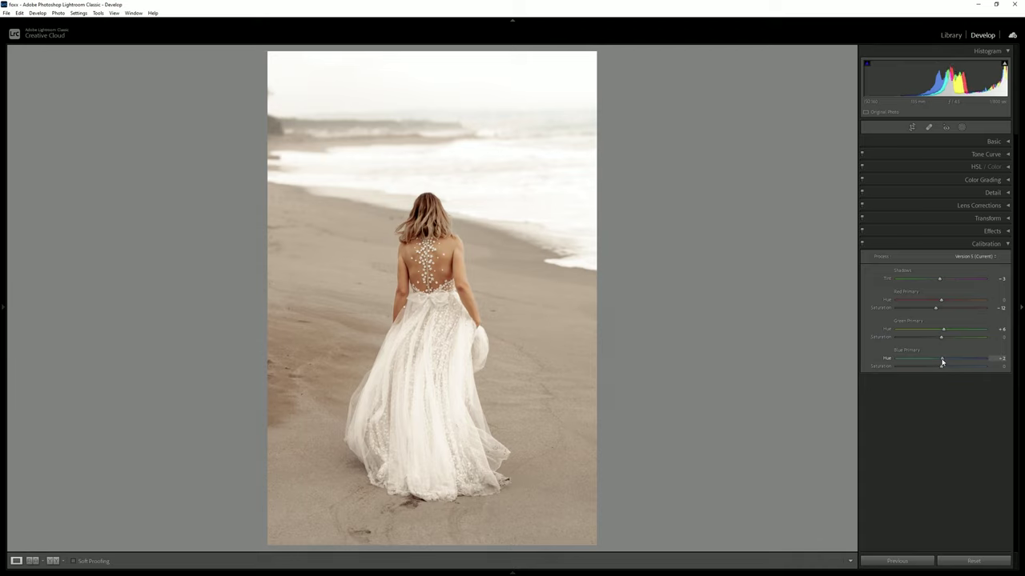
pyautogui.moveTo(941, 367); pyautogui.dragTo(942, 366)
# Switch the point curve to the Blue channel, anchor a midpoint and lift blue shadows.
pyautogui.click(985, 244)
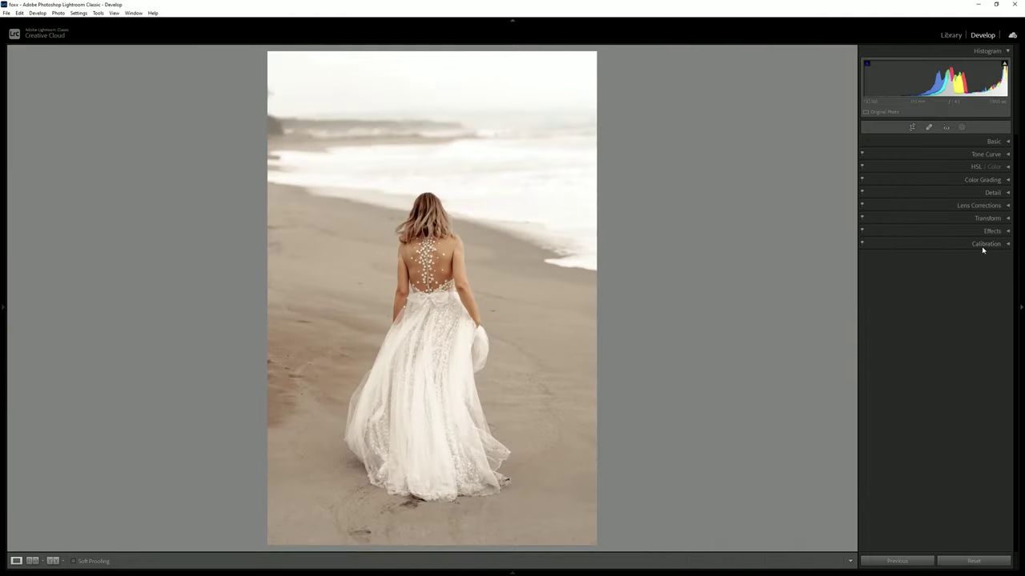
pyautogui.click(984, 155)
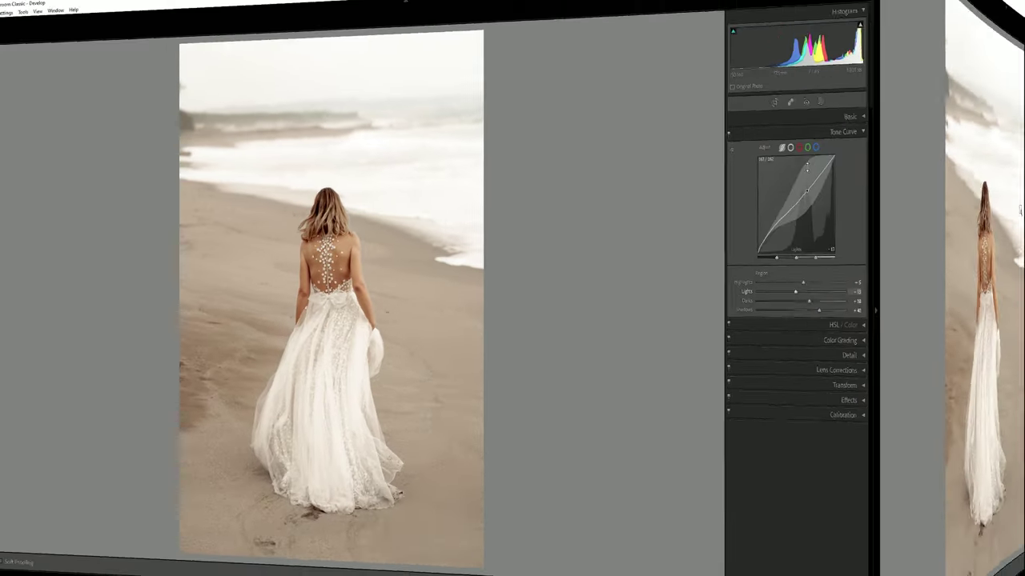
pyautogui.click(956, 167)
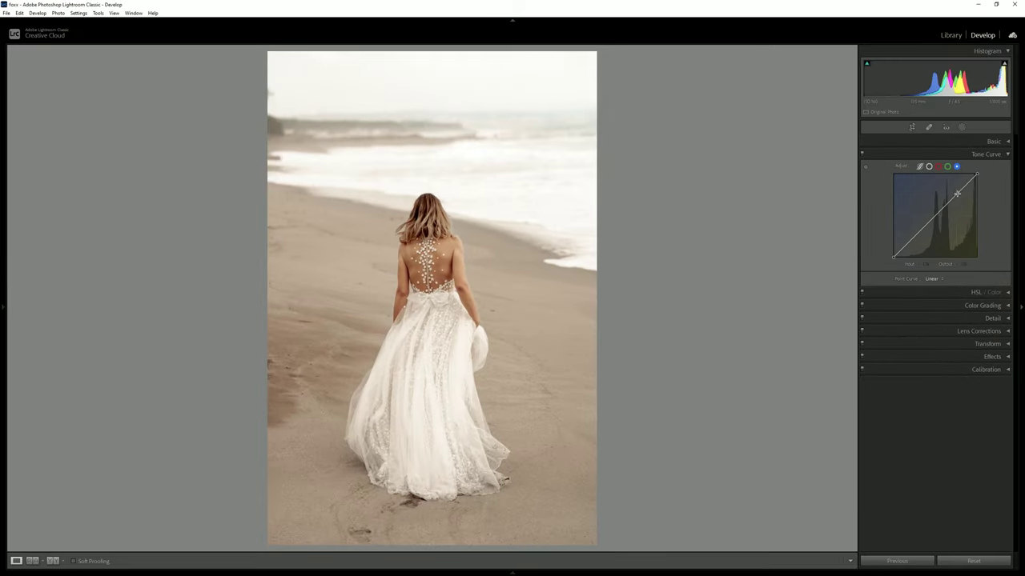
pyautogui.click(936, 214)
pyautogui.moveTo(914, 237); pyautogui.dragTo(914, 233)
pyautogui.moveTo(936, 214); pyautogui.dragTo(935, 217)
# Add and adjust upper Blue curve points and lift its dark end (29 → 45).
pyautogui.moveTo(955, 193); pyautogui.dragTo(956, 195)
pyautogui.moveTo(962, 189); pyautogui.dragTo(965, 188)
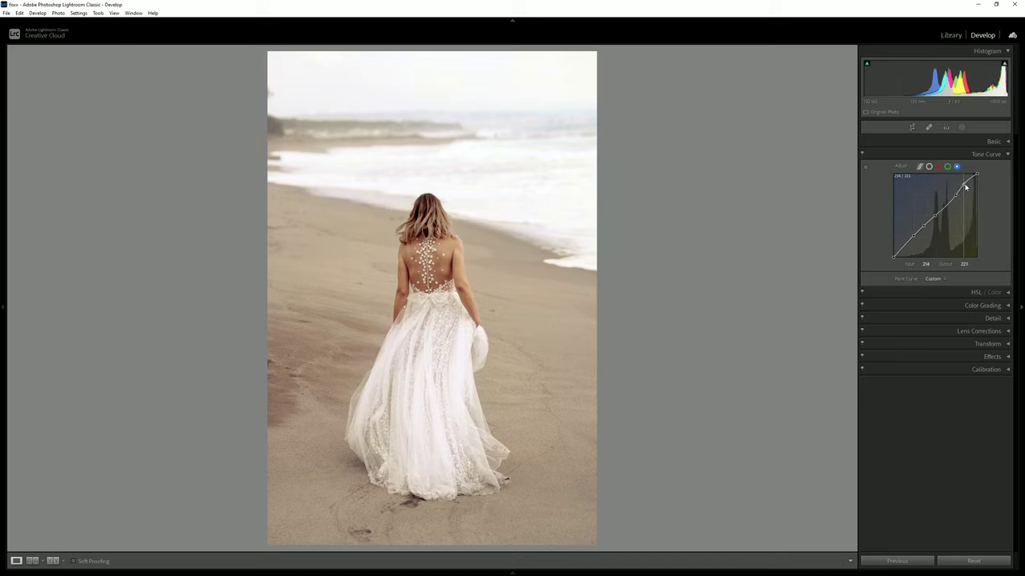
pyautogui.moveTo(965, 187); pyautogui.dragTo(946, 208)
pyautogui.moveTo(900, 244); pyautogui.dragTo(902, 242)
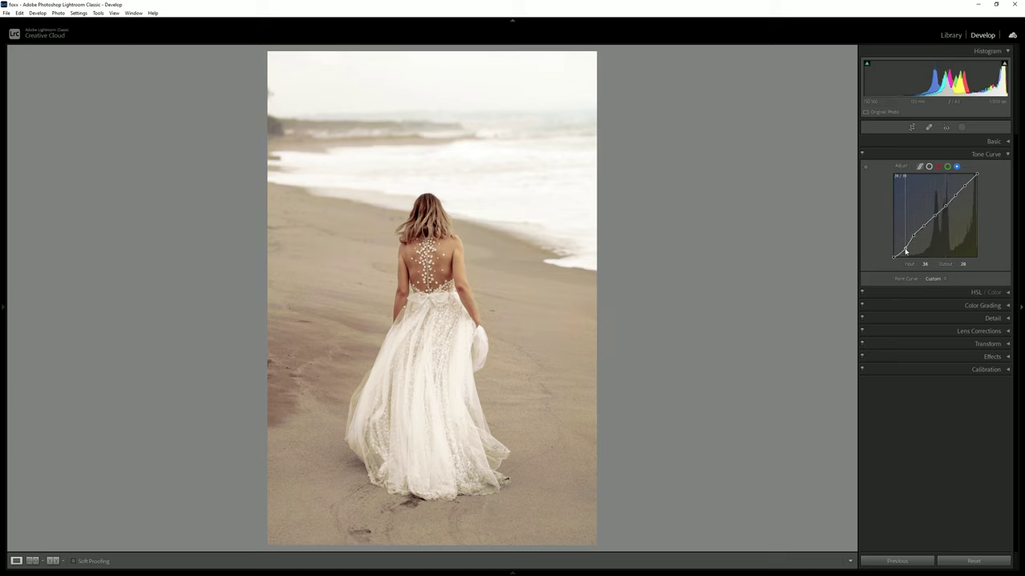
pyautogui.moveTo(976, 171); pyautogui.dragTo(975, 177)
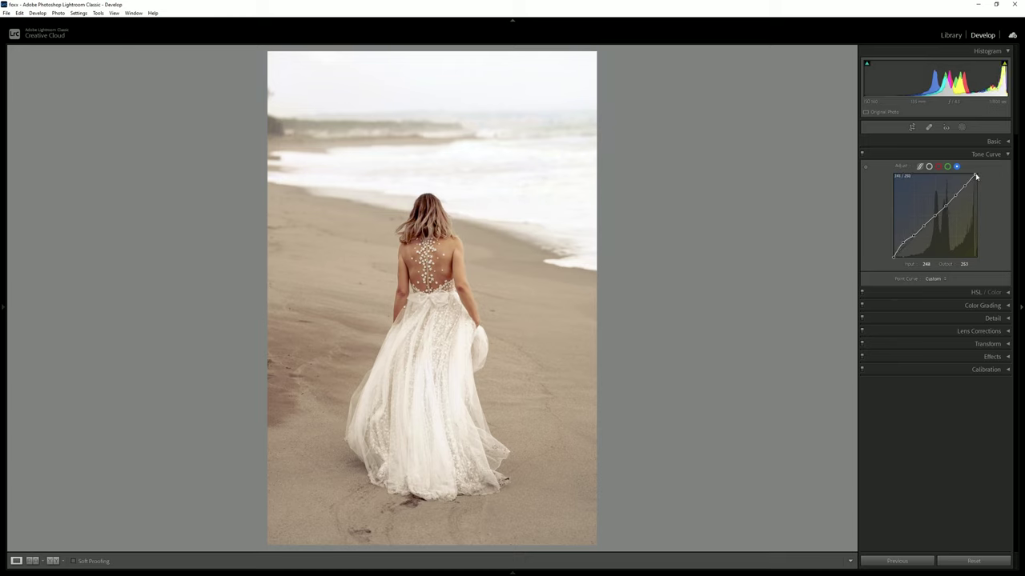
pyautogui.click(949, 167)
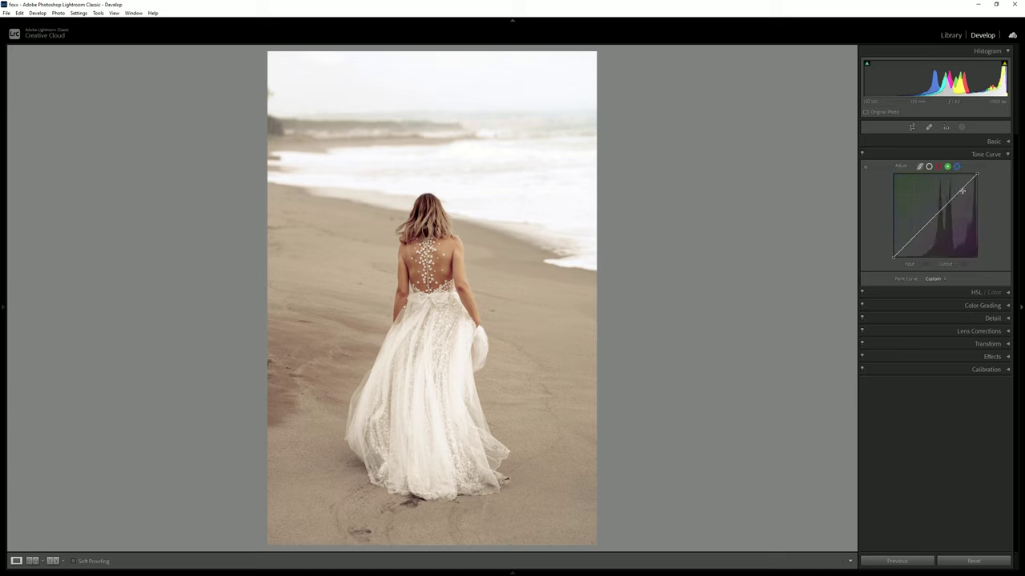
# Add midtone and highlight points on the Green curve and lift its black point.
pyautogui.click(955, 194)
pyautogui.click(935, 216)
pyautogui.moveTo(915, 247); pyautogui.dragTo(936, 217)
pyautogui.click(955, 194)
pyautogui.moveTo(926, 222); pyautogui.dragTo(927, 226)
pyautogui.moveTo(928, 226); pyautogui.dragTo(947, 206)
pyautogui.moveTo(893, 256); pyautogui.dragTo(889, 259)
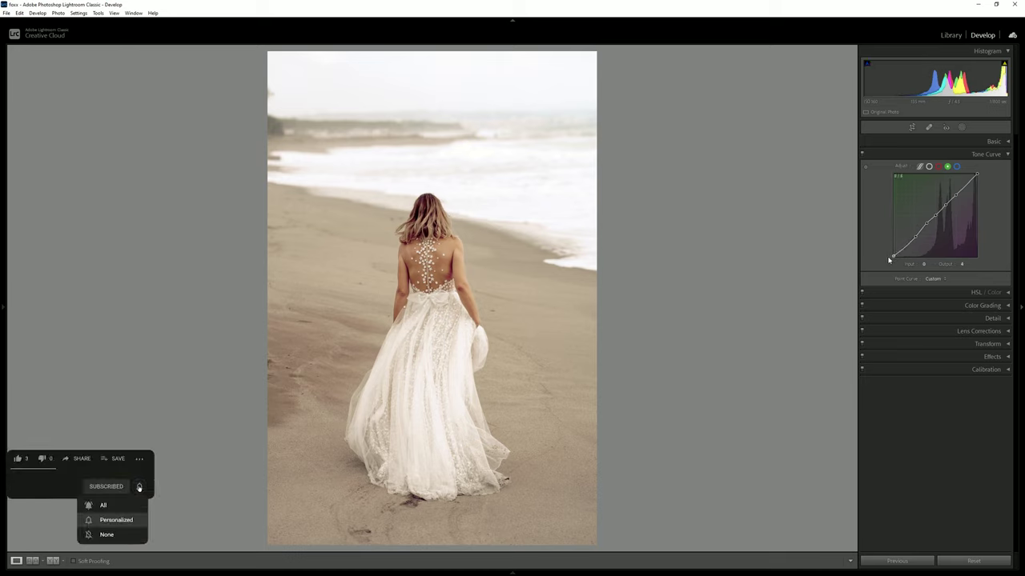
# Add points on the Red curve, undoing one tweak, with its midpoint at 128 → 126.
pyautogui.click(938, 166)
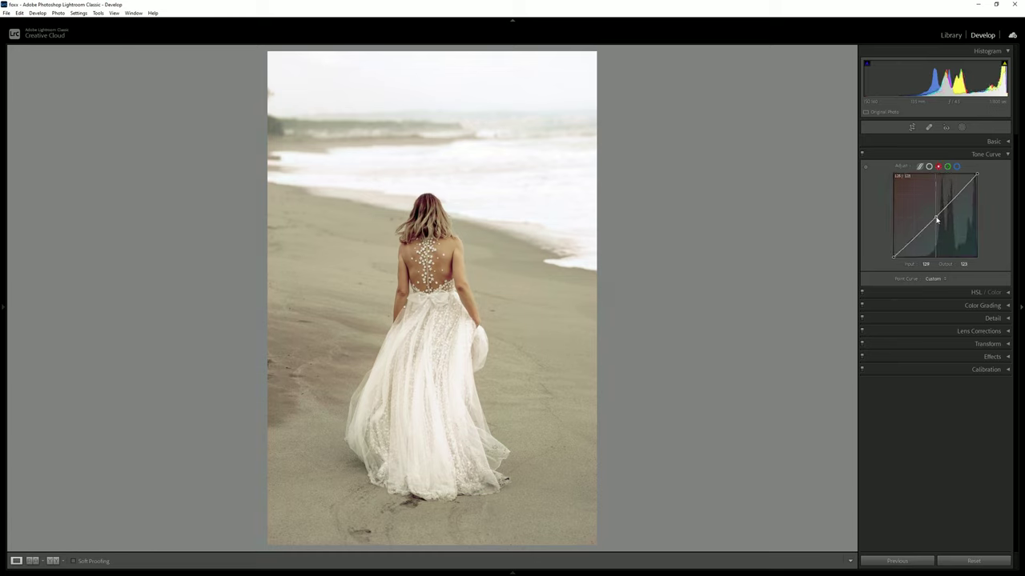
pyautogui.moveTo(956, 199); pyautogui.dragTo(956, 196)
pyautogui.click(913, 237)
pyautogui.moveTo(956, 199); pyautogui.dragTo(961, 195)
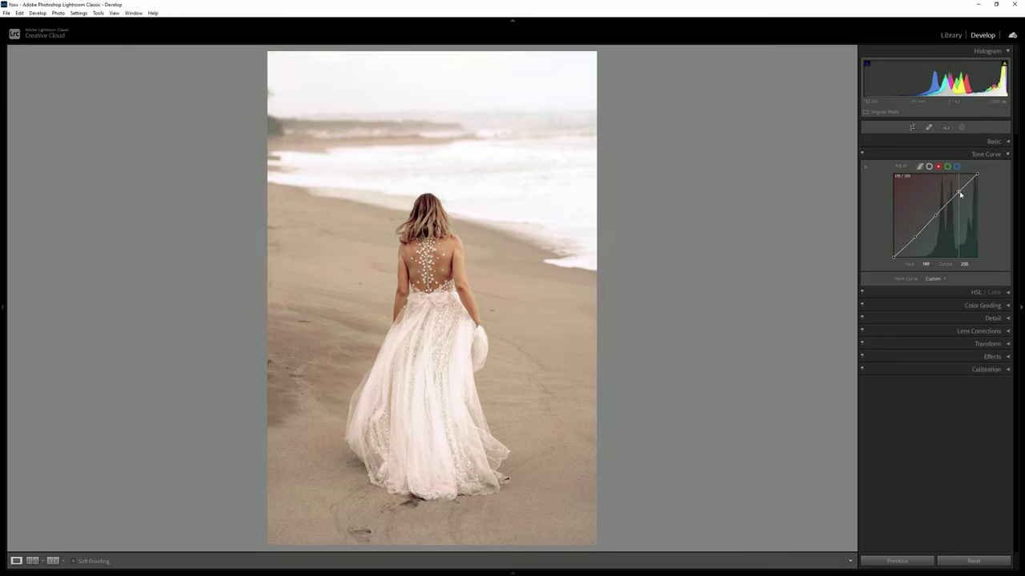
pyautogui.hotkey('ctrl', 'z')
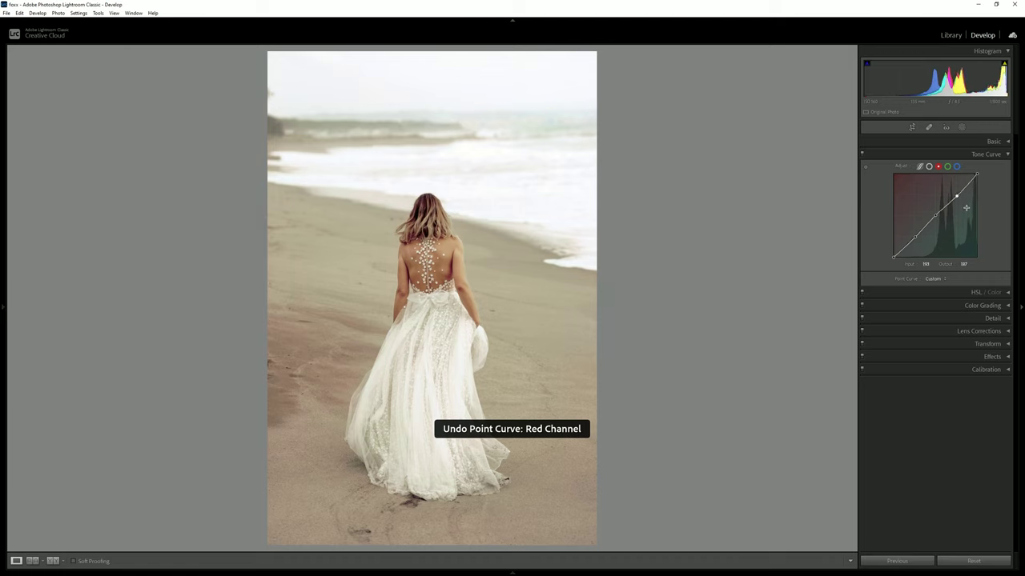
pyautogui.moveTo(915, 237); pyautogui.dragTo(917, 240)
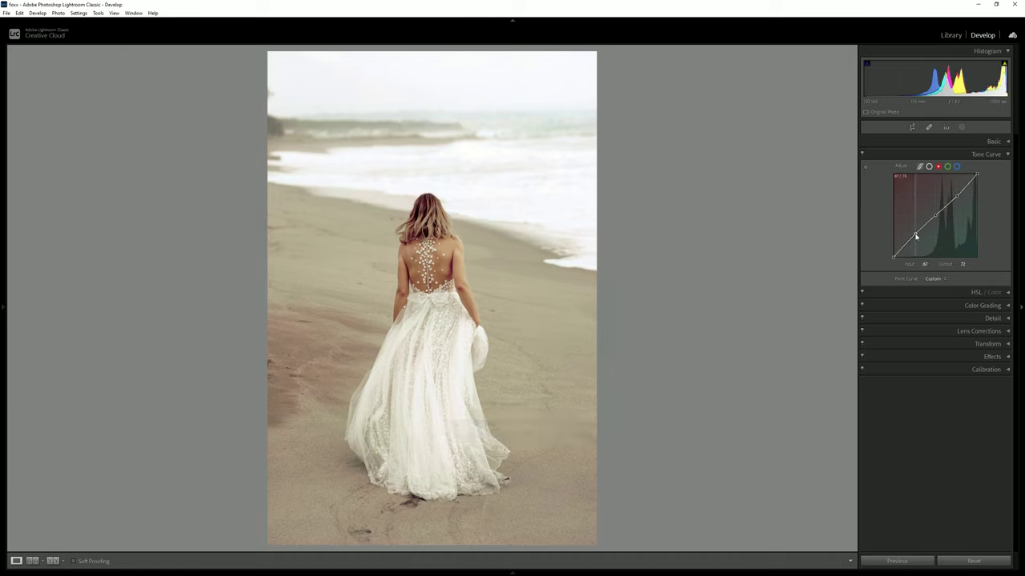
pyautogui.moveTo(935, 220); pyautogui.dragTo(937, 219)
# Compare before and after side by side, then return to the single Loupe view.
pyautogui.click(430, 232)
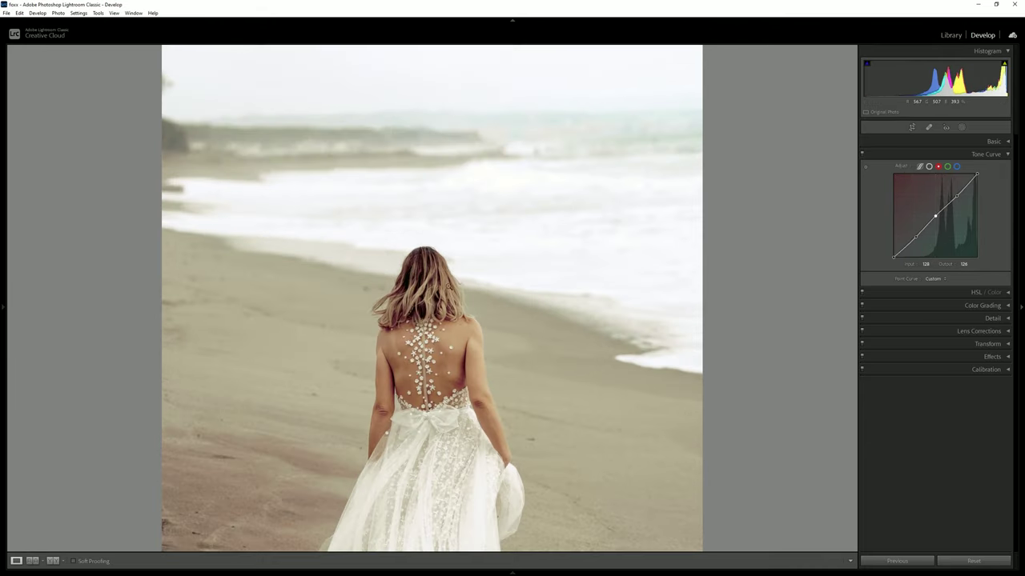
pyautogui.click(445, 242)
pyautogui.click(440, 241)
pyautogui.click(53, 561)
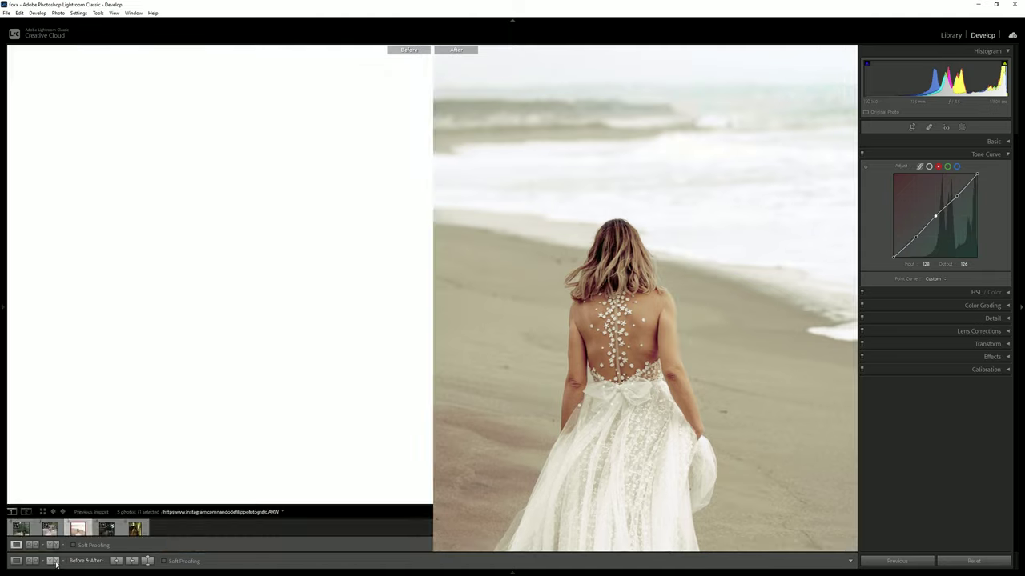
pyautogui.moveTo(214, 432); pyautogui.dragTo(228, 398)
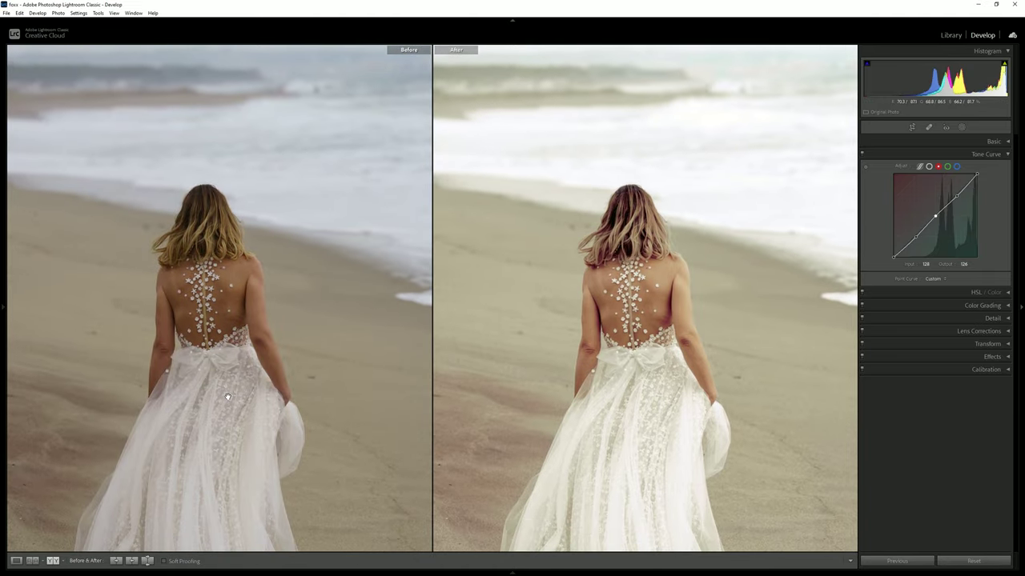
pyautogui.click(16, 561)
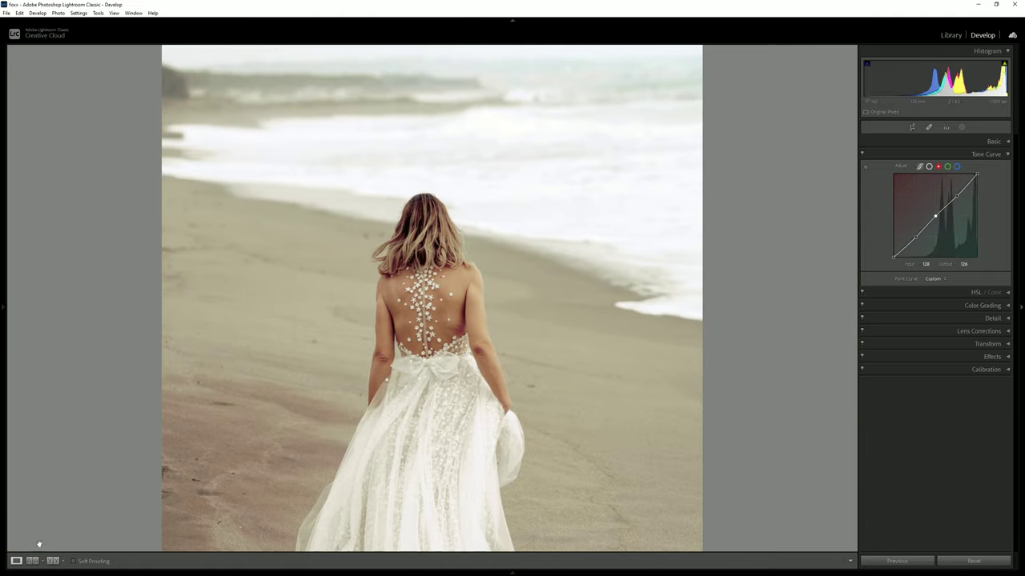
# Try a Green curve midpoint tweak, undo it, and collapse the Tone Curve panel.
pyautogui.click(947, 166)
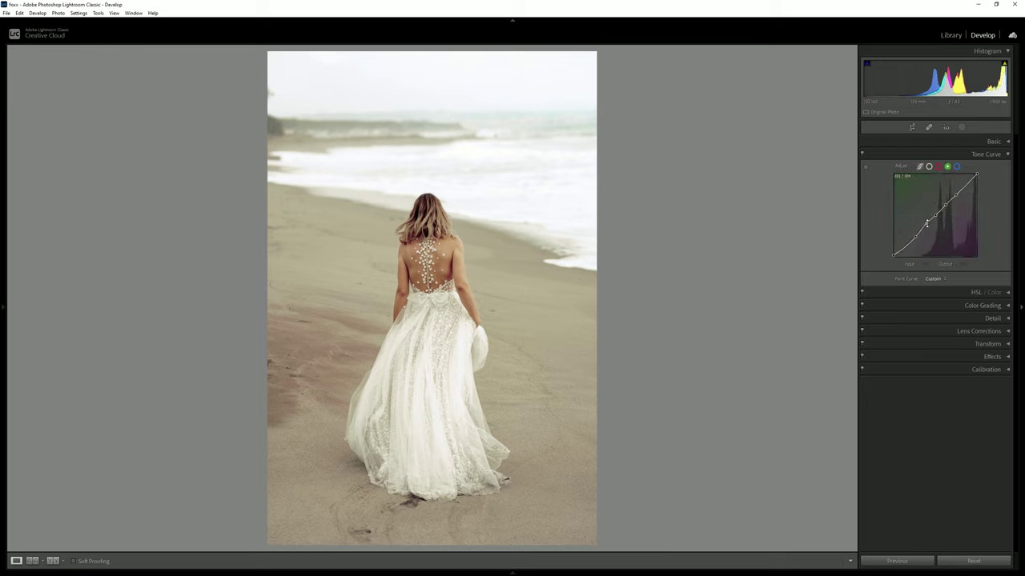
pyautogui.moveTo(935, 216); pyautogui.dragTo(937, 218)
pyautogui.hotkey('ctrl', 'z')
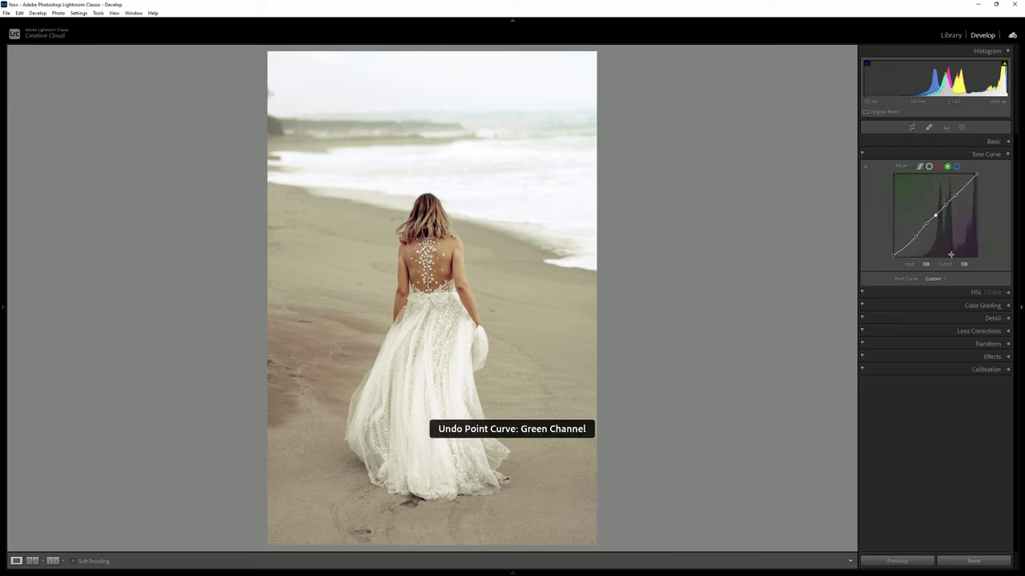
pyautogui.click(995, 156)
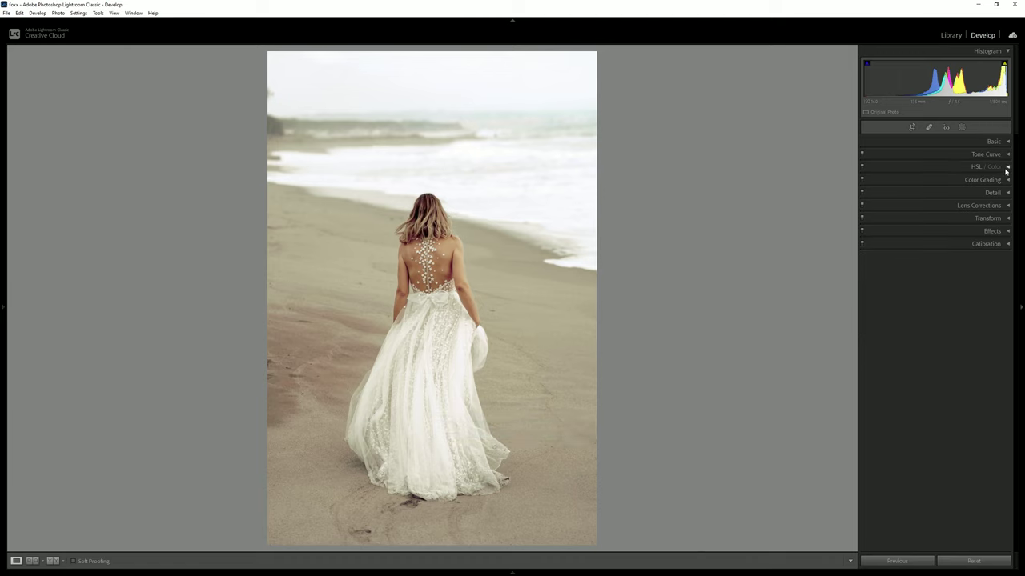
# Brighten orange and yellow HSL luminance and show the Blue tone curve channel.
pyautogui.click(1006, 168)
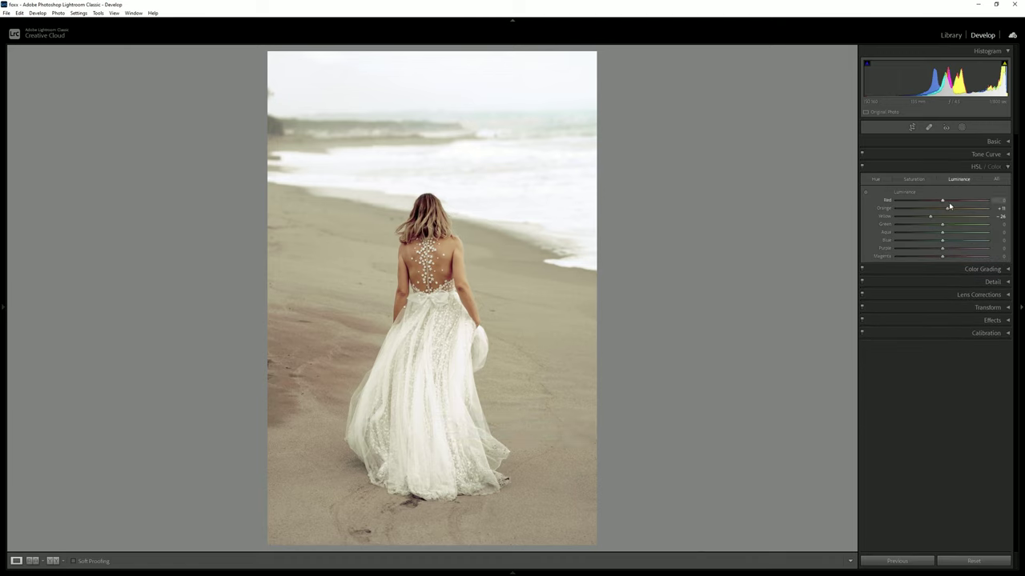
pyautogui.moveTo(951, 211); pyautogui.dragTo(927, 223)
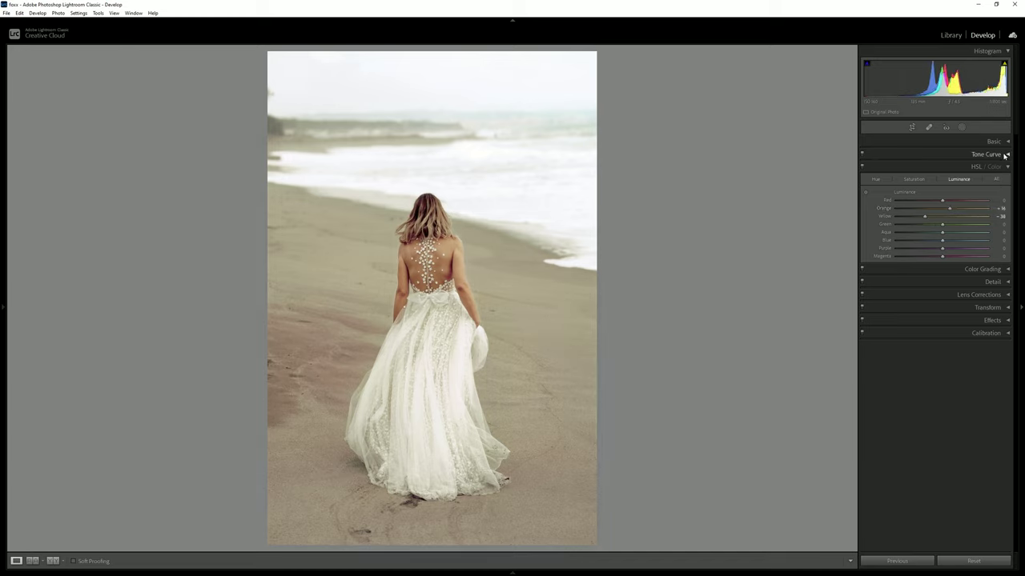
pyautogui.moveTo(924, 216); pyautogui.dragTo(931, 217)
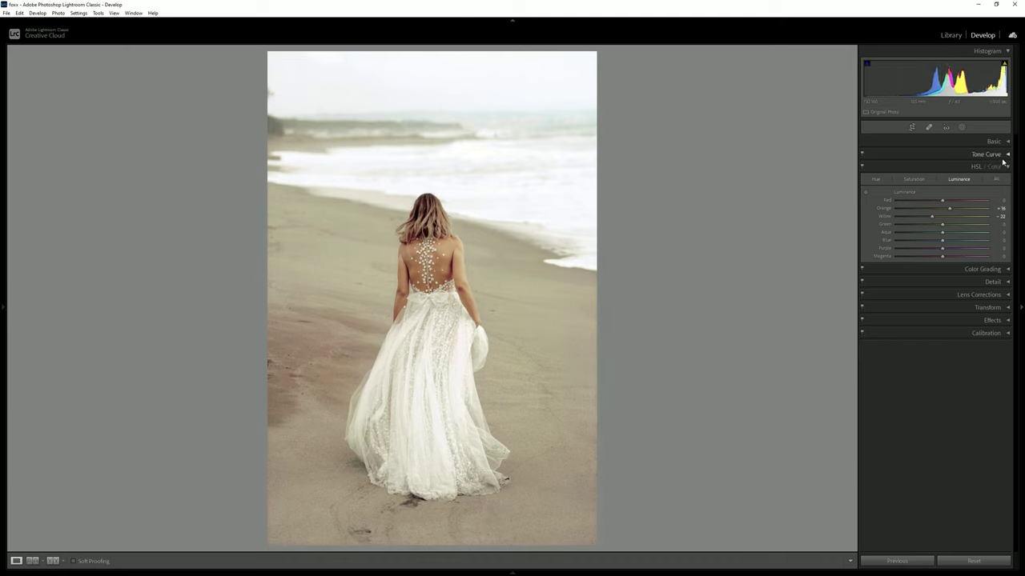
pyautogui.click(1002, 154)
pyautogui.click(957, 166)
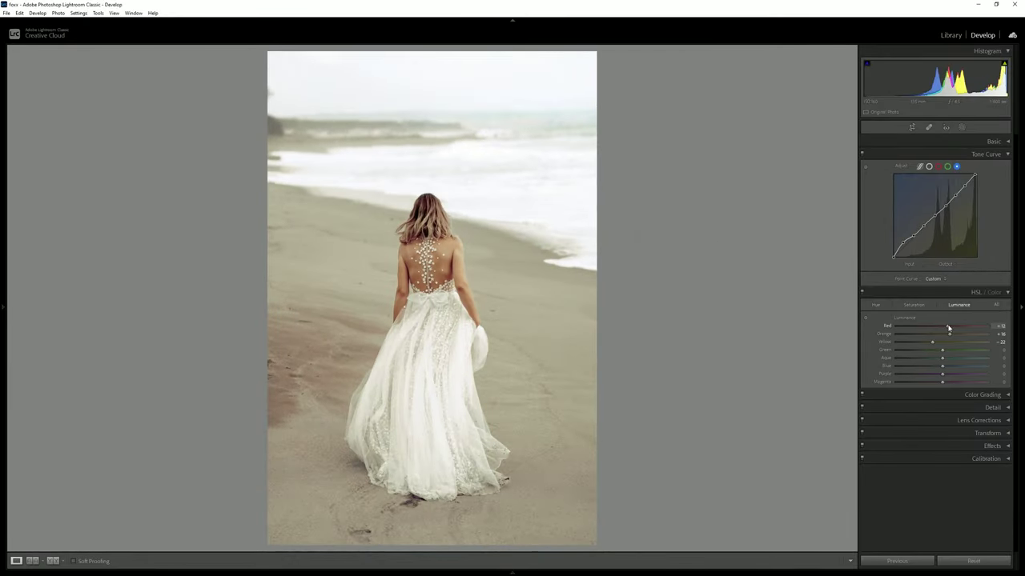
# Raise red luminance to +38 and lower green luminance to −14.
pyautogui.moveTo(943, 328); pyautogui.dragTo(953, 326)
pyautogui.moveTo(955, 322); pyautogui.dragTo(926, 343)
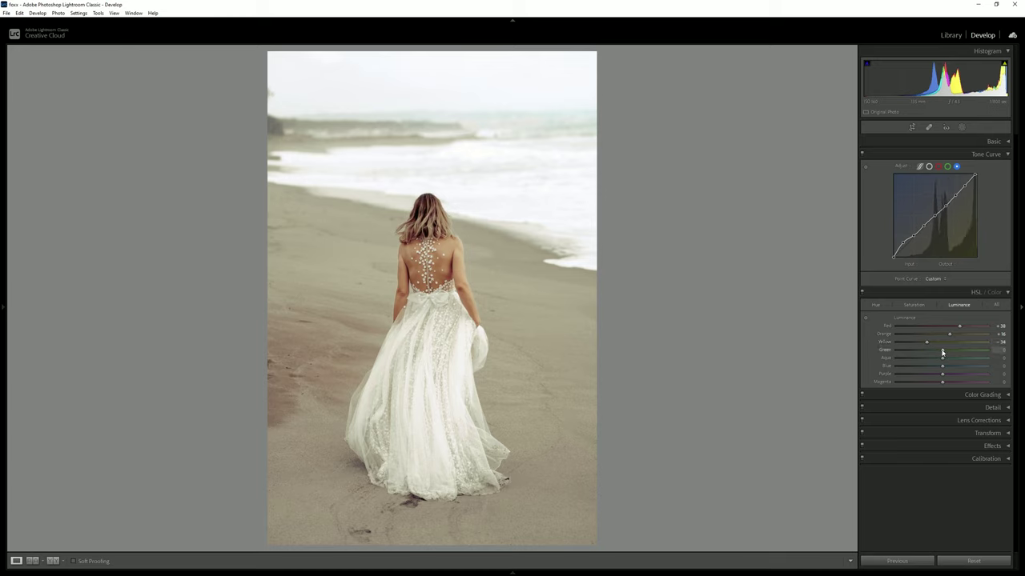
pyautogui.moveTo(942, 351); pyautogui.dragTo(938, 353)
pyautogui.click(496, 221)
pyautogui.click(496, 221)
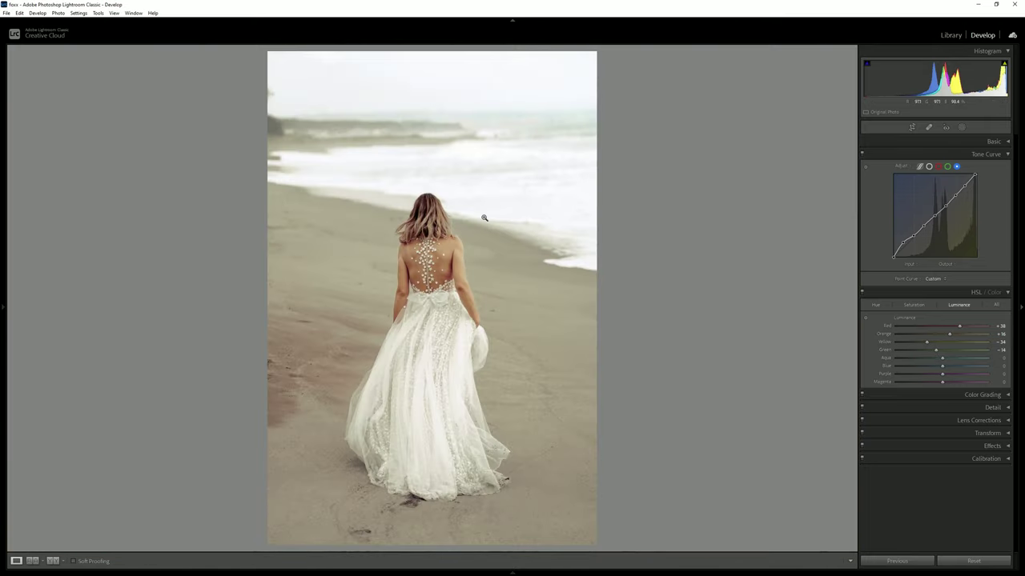
pyautogui.click(1008, 294)
pyautogui.moveTo(974, 175)
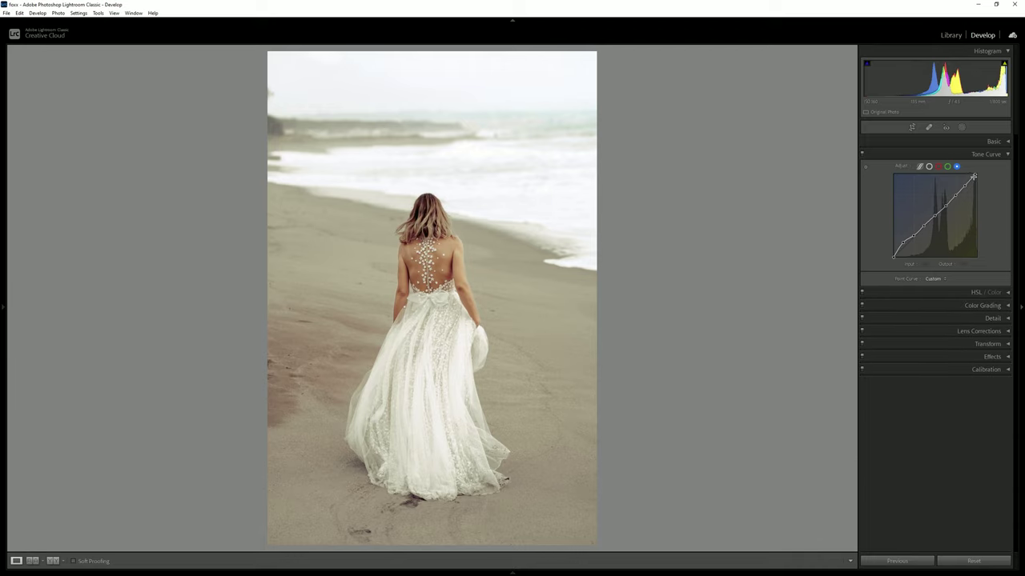
# Pin the blue curve's top point at 255/255 and lift the green curve's midtones.
pyautogui.moveTo(974, 173); pyautogui.dragTo(982, 174)
pyautogui.click(420, 249)
pyautogui.click(477, 233)
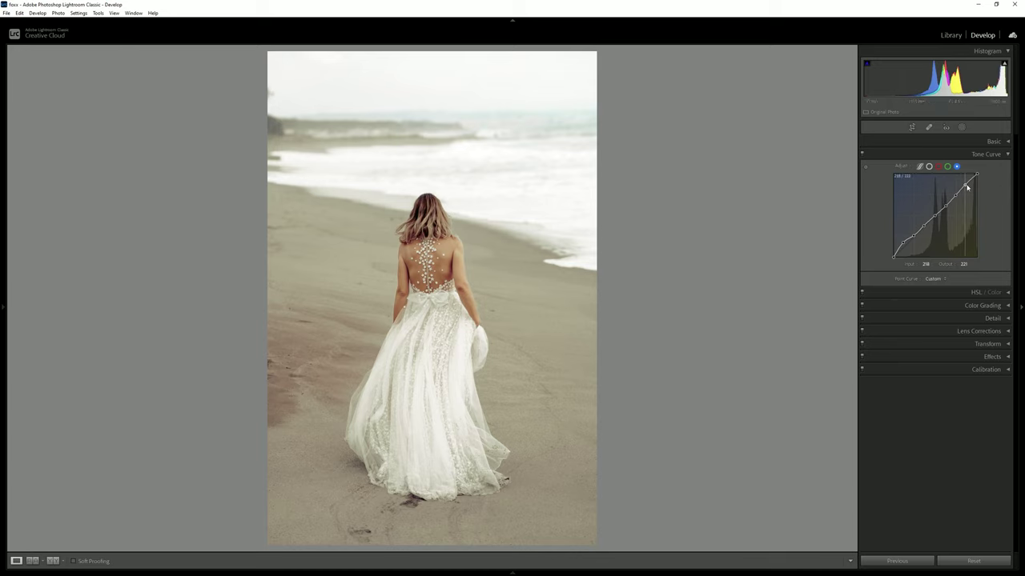
pyautogui.click(946, 165)
pyautogui.moveTo(929, 221); pyautogui.dragTo(929, 224)
pyautogui.moveTo(507, 255); pyautogui.dragTo(520, 255)
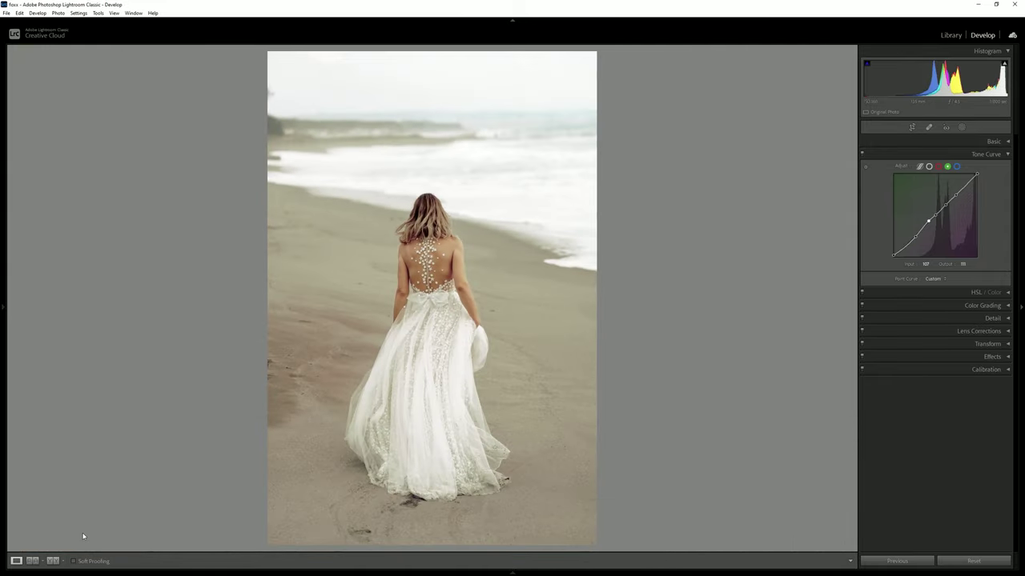
# Add a −10 post-crop vignette with midpoint 31 and grain at amount 37, size 81.
pyautogui.click(993, 357)
pyautogui.moveTo(941, 389); pyautogui.dragTo(924, 396)
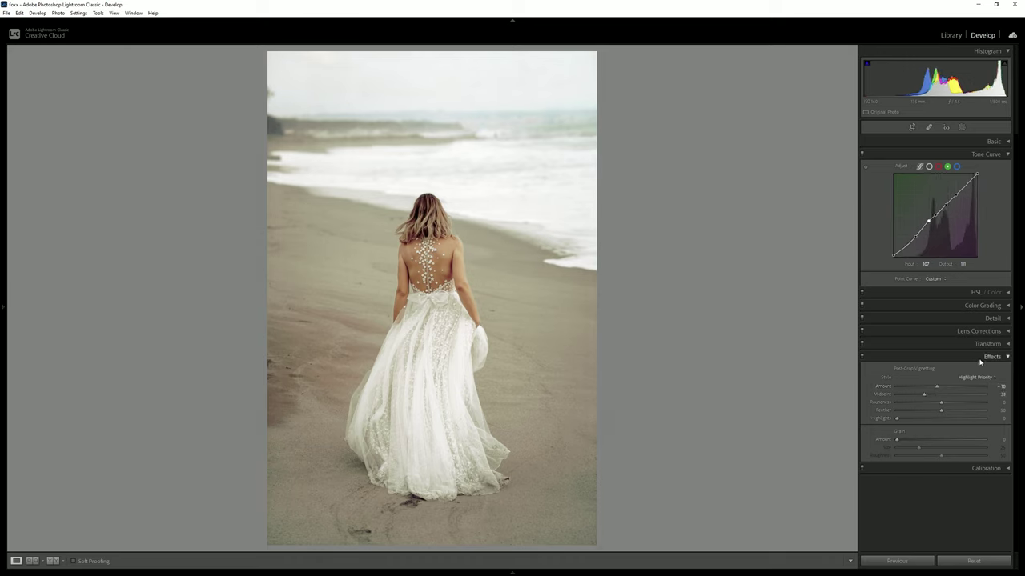
pyautogui.moveTo(920, 439)
pyautogui.mouseDown()
pyautogui.moveTo(978, 449)
pyautogui.moveTo(968, 448)
pyautogui.mouseUp()
pyautogui.click(492, 318)
pyautogui.click(493, 318)
pyautogui.click(988, 356)
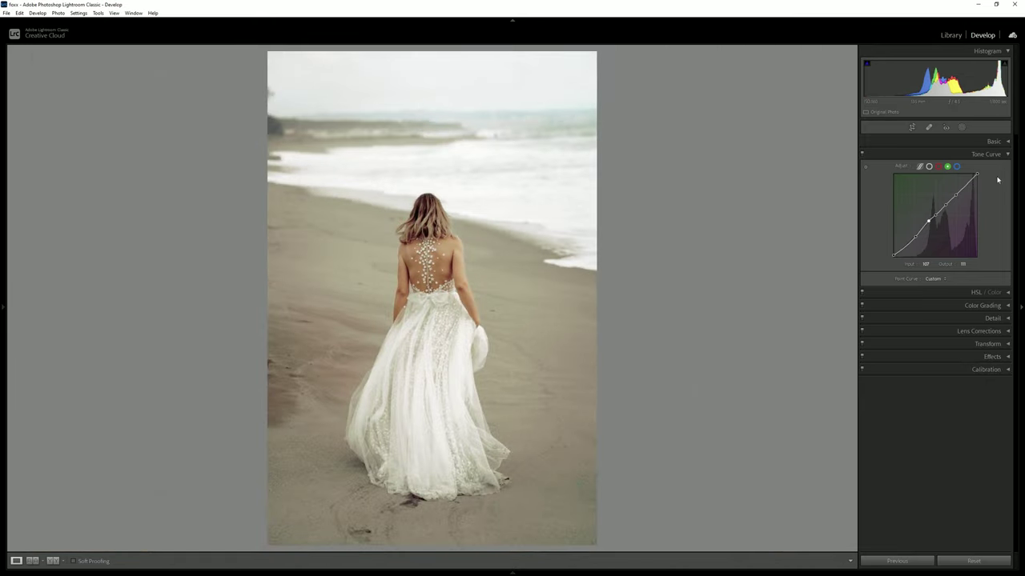
# Paint a brush mask over the sky and sea, subtracting the bride via Select Subject.
pyautogui.click(992, 154)
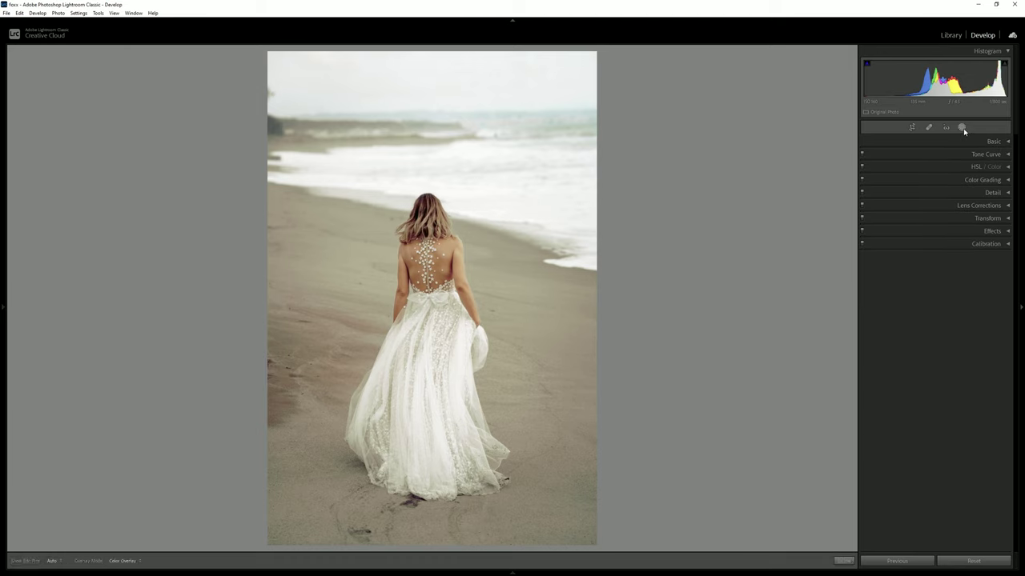
pyautogui.click(963, 128)
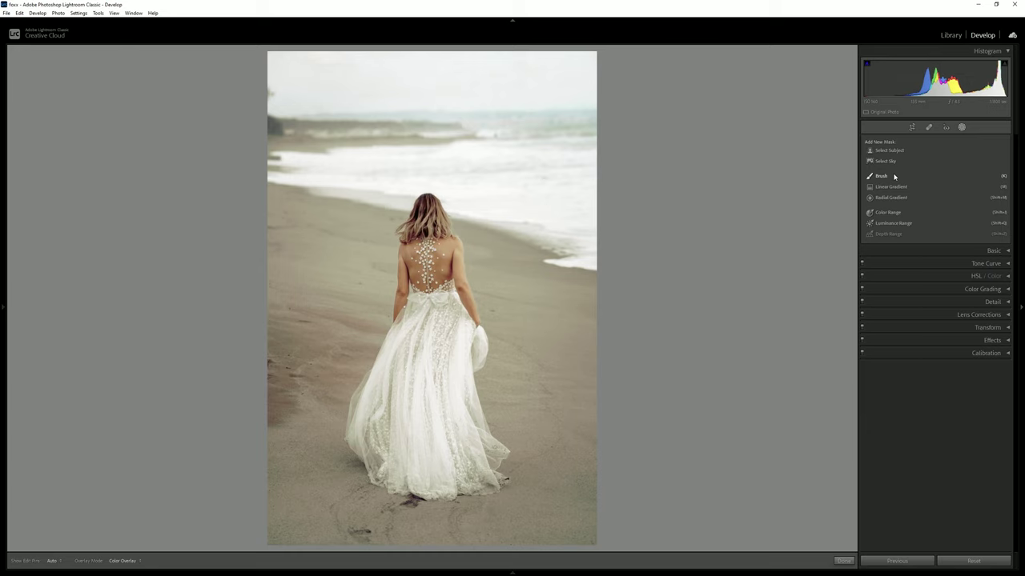
pyautogui.click(894, 176)
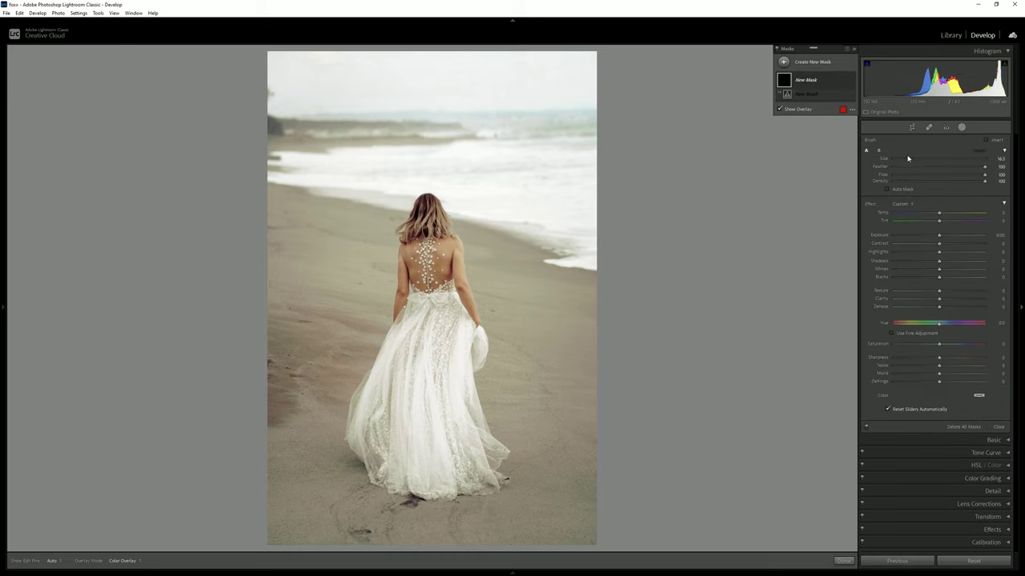
pyautogui.moveTo(480, 120)
pyautogui.mouseDown()
pyautogui.moveTo(624, 190)
pyautogui.moveTo(344, 297)
pyautogui.moveTo(560, 377)
pyautogui.moveTo(343, 434)
pyautogui.moveTo(304, 504)
pyautogui.mouseUp()
pyautogui.click(838, 105)
pyautogui.click(847, 119)
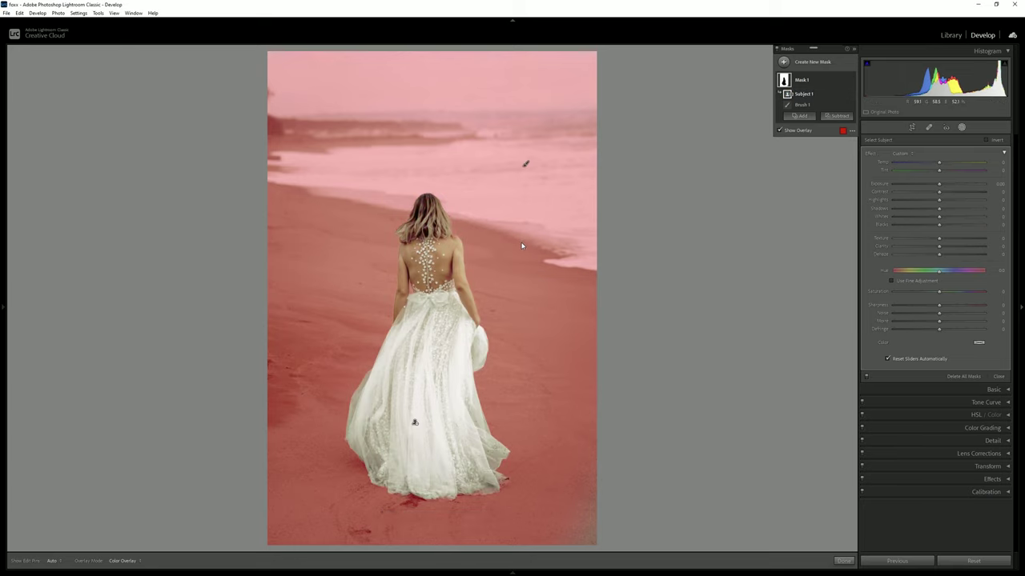
# Brighten the background mask slightly and adjust its tint and saturation.
pyautogui.press('o')
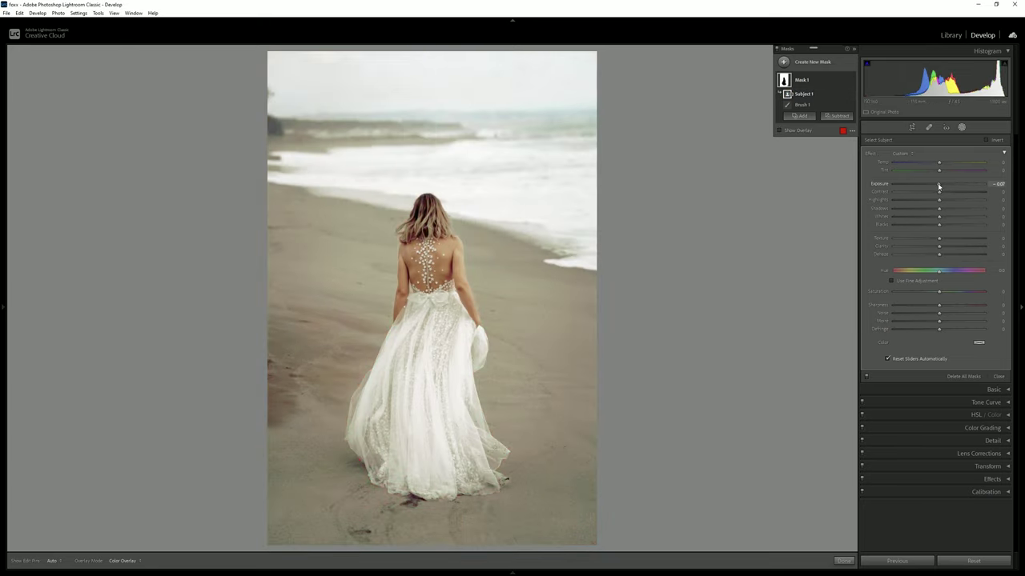
pyautogui.moveTo(938, 187); pyautogui.dragTo(942, 164)
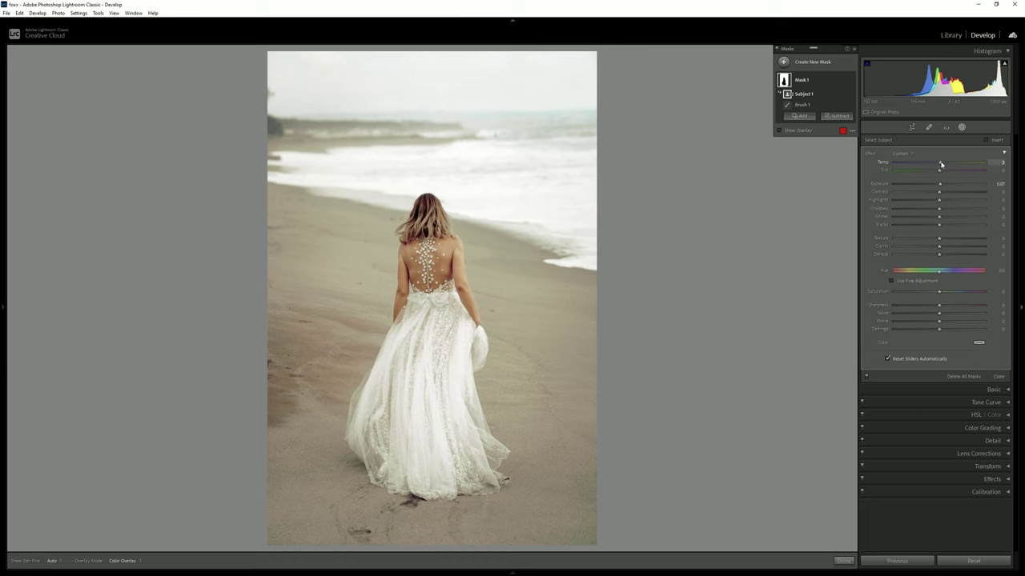
pyautogui.moveTo(940, 172); pyautogui.dragTo(941, 173)
pyautogui.moveTo(940, 291)
pyautogui.mouseDown()
pyautogui.moveTo(938, 273)
pyautogui.moveTo(934, 295)
pyautogui.mouseUp()
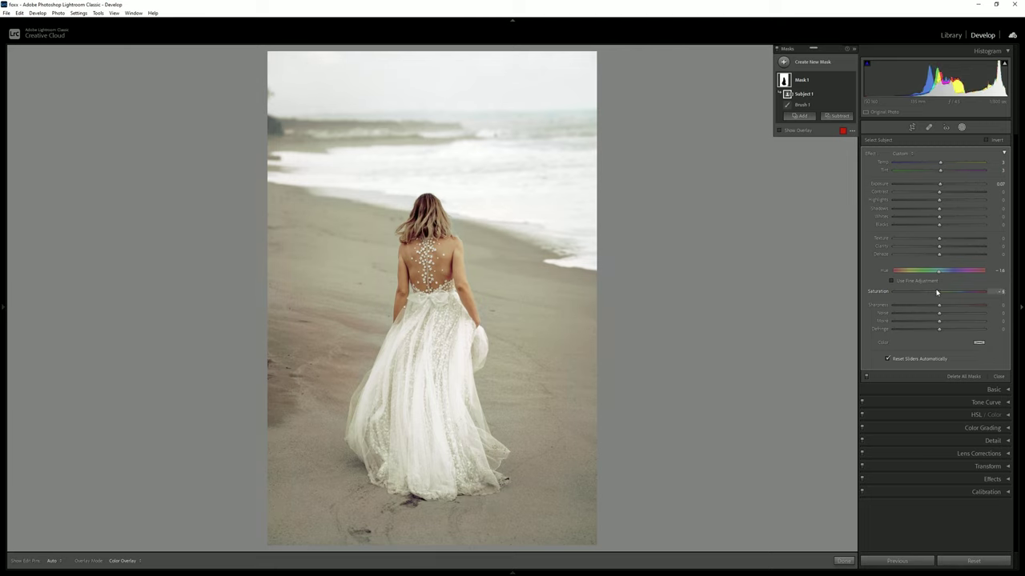
# Add a Select Subject mask on the bride and adjust her saturation.
pyautogui.click(804, 63)
pyautogui.click(822, 81)
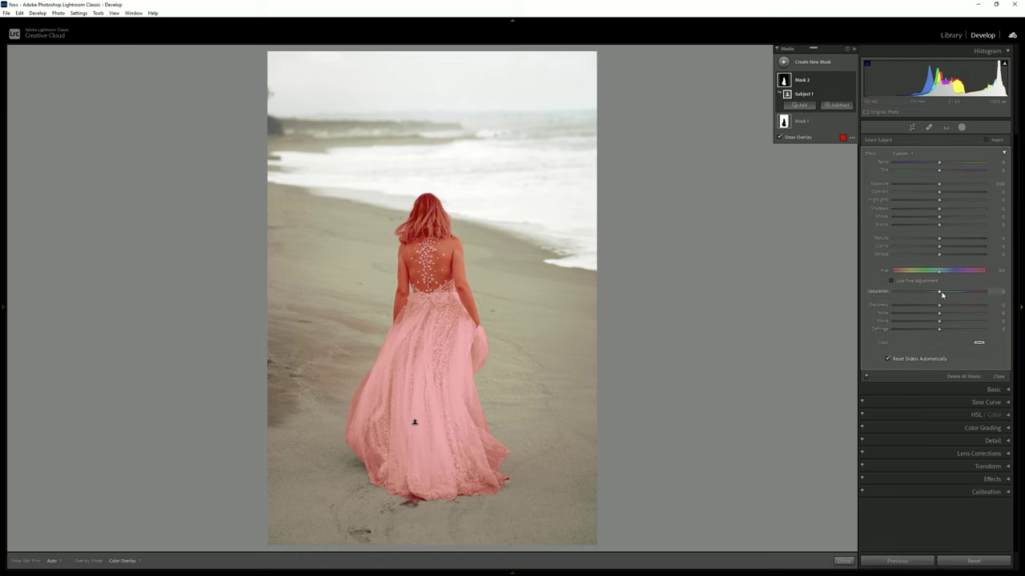
pyautogui.moveTo(940, 294); pyautogui.dragTo(938, 294)
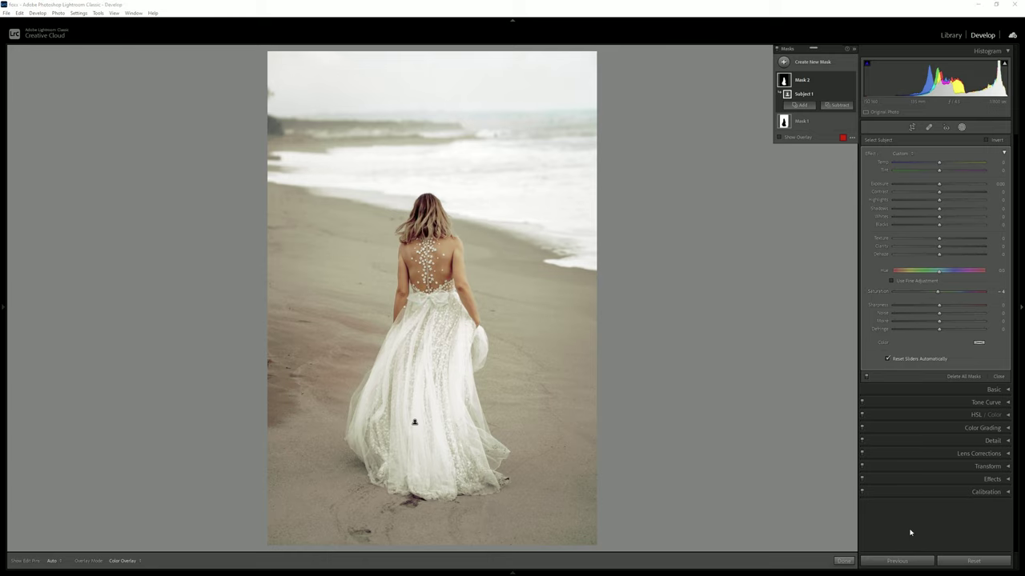
# Close masking, compare Before/After, then strengthen the post-crop vignette slightly.
pyautogui.click(842, 561)
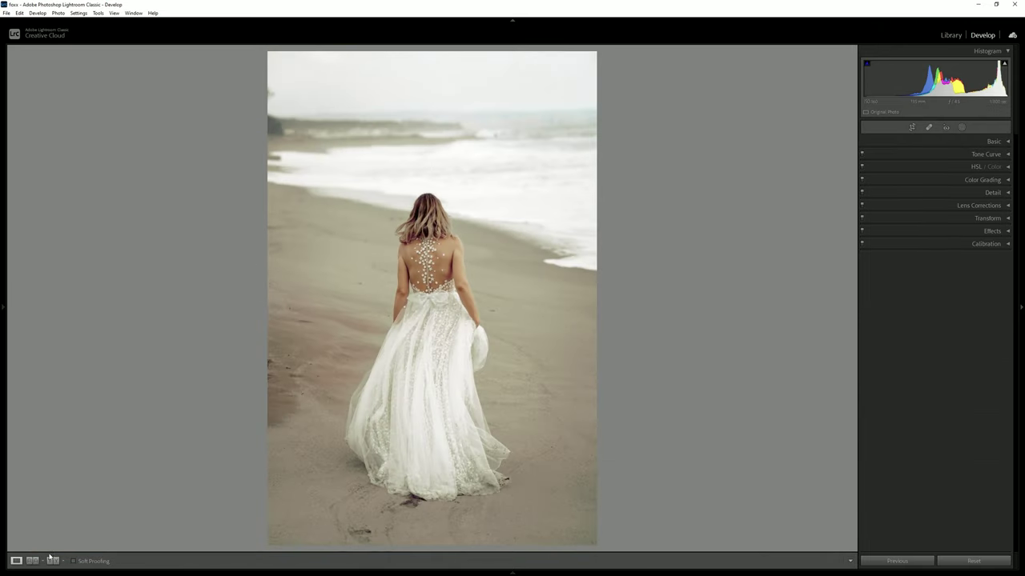
pyautogui.click(52, 560)
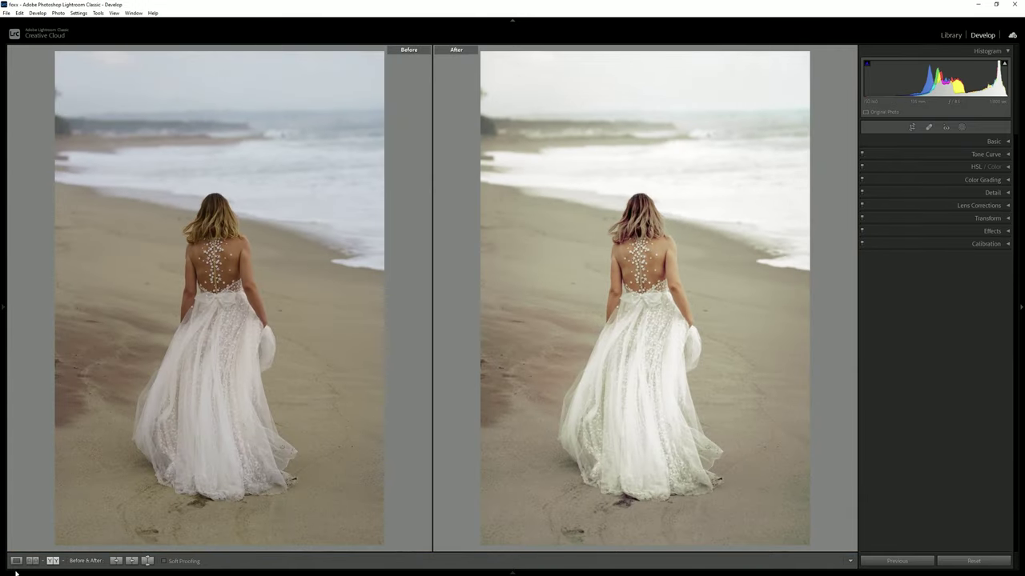
pyautogui.click(16, 562)
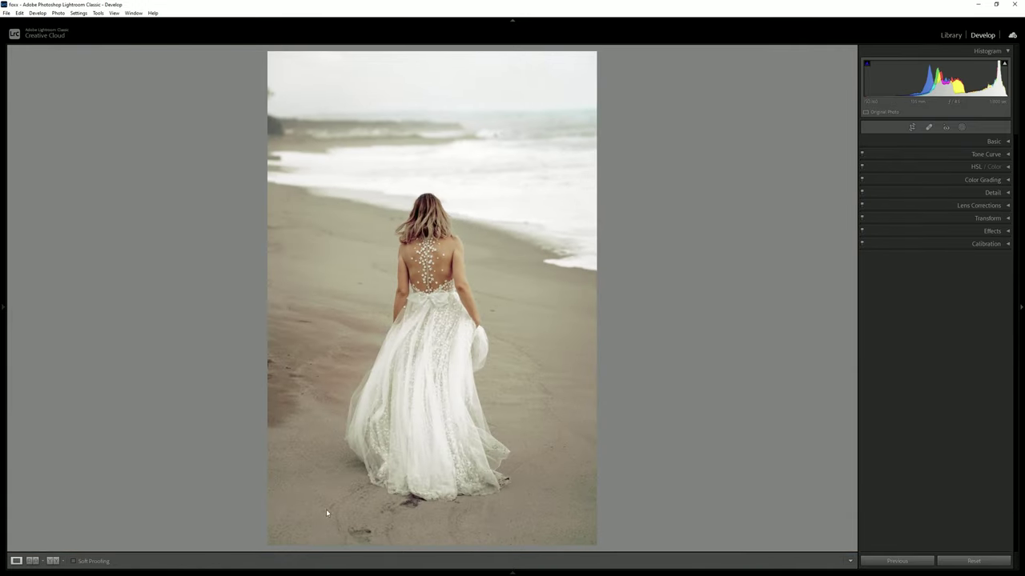
pyautogui.click(952, 230)
pyautogui.moveTo(937, 261); pyautogui.dragTo(934, 262)
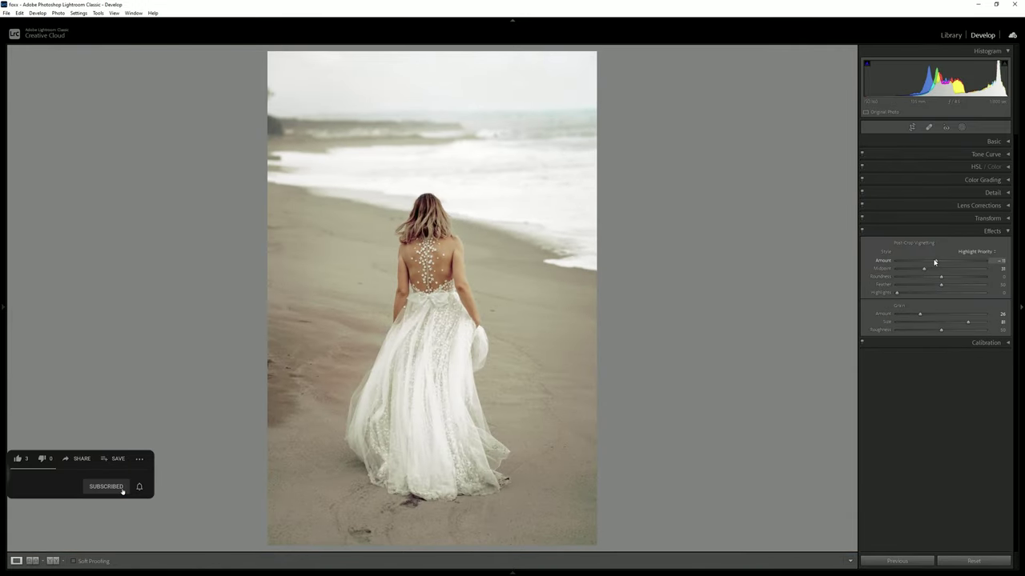